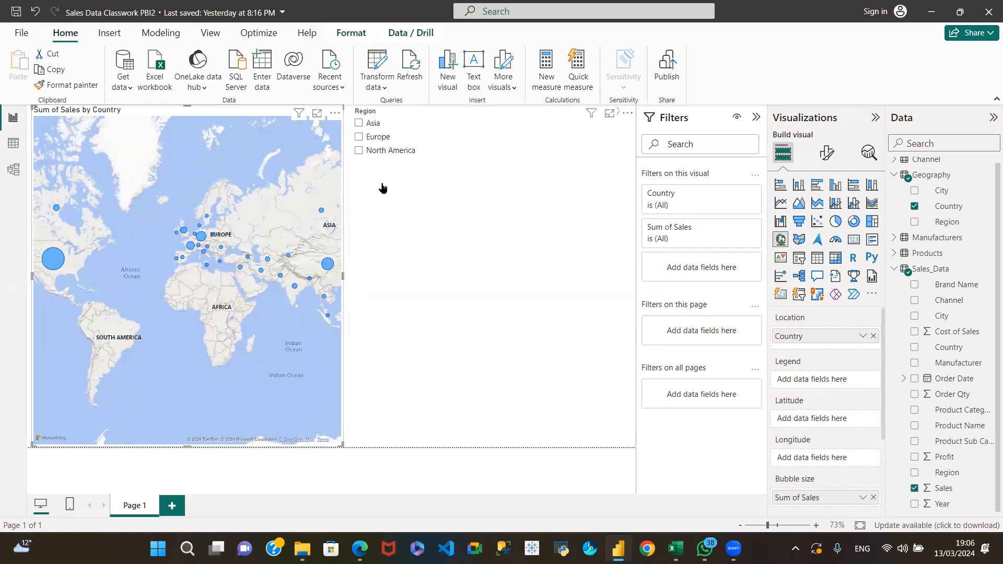
- Narrow the Region slicer and widen the sales-by-country map into the freed space beside it
{"action": "left_click", "coordinate": [401, 241]}
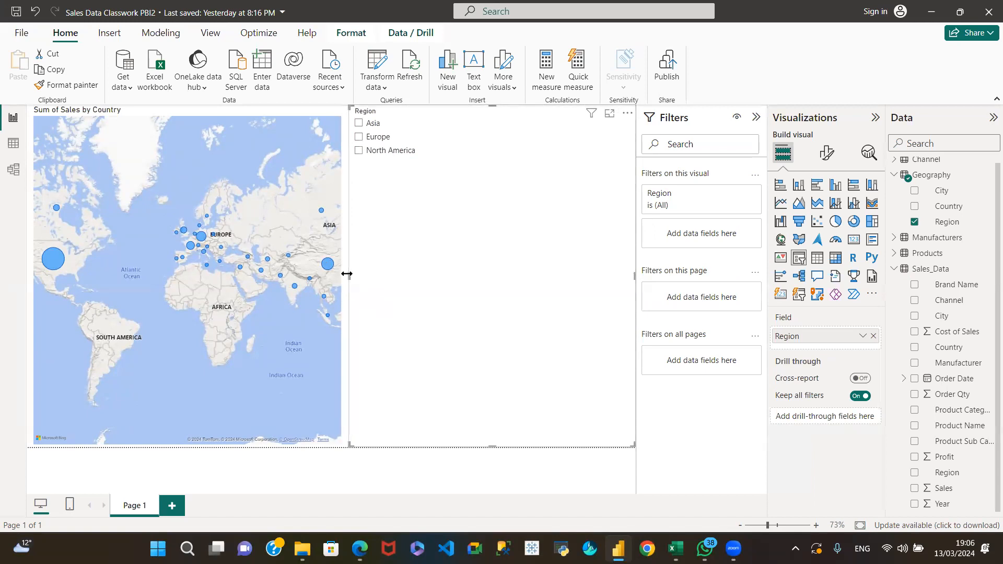
{"action": "left_click_drag", "start_coordinate": [349, 274], "coordinate": [487, 274]}
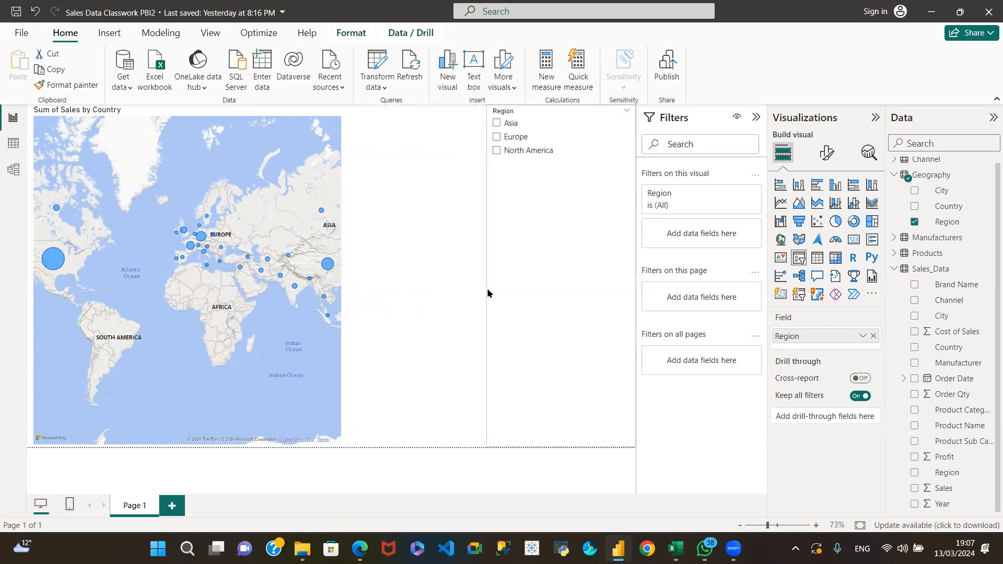
{"action": "left_click", "coordinate": [300, 177]}
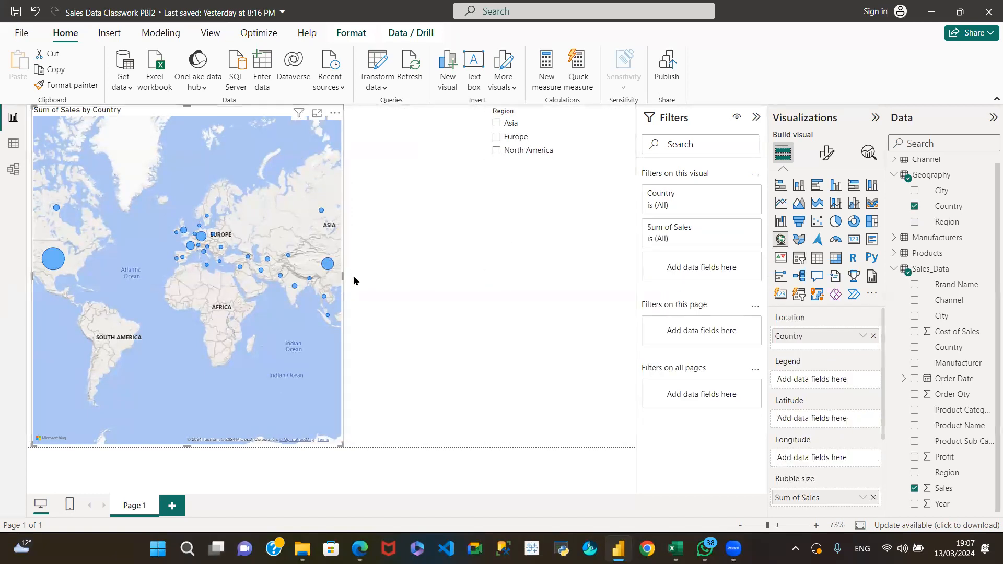
{"action": "left_click_drag", "start_coordinate": [345, 274], "coordinate": [497, 298]}
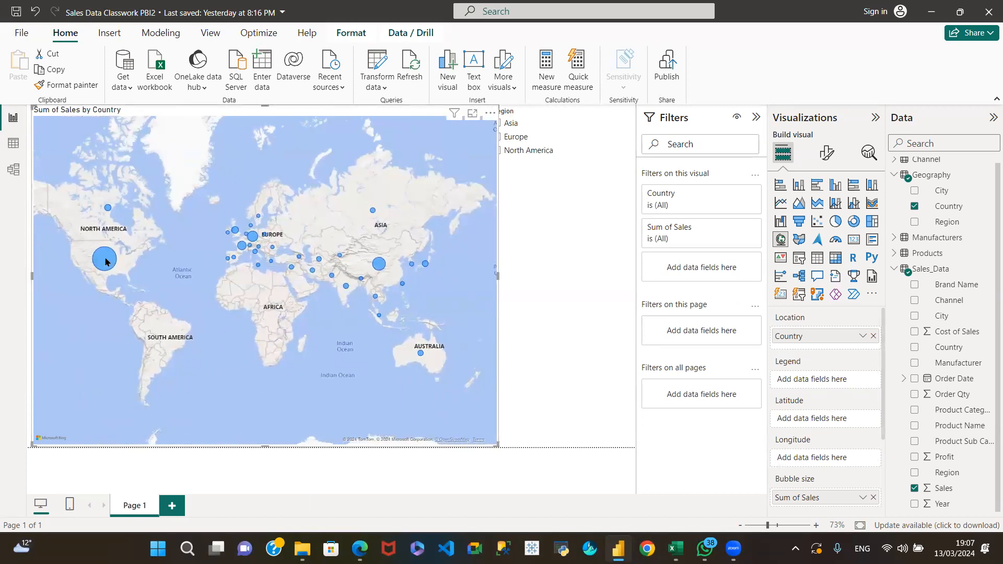
- Inspect the sales values of the United States, China, Germany and Canada bubbles on the map
{"action": "mouse_move", "coordinate": [106, 262]}
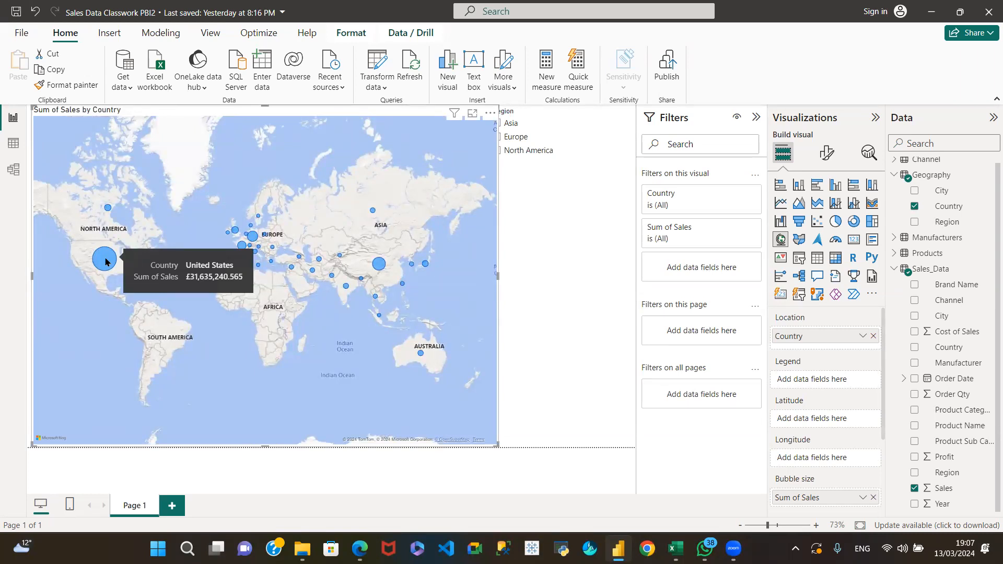
{"action": "mouse_move", "coordinate": [375, 271]}
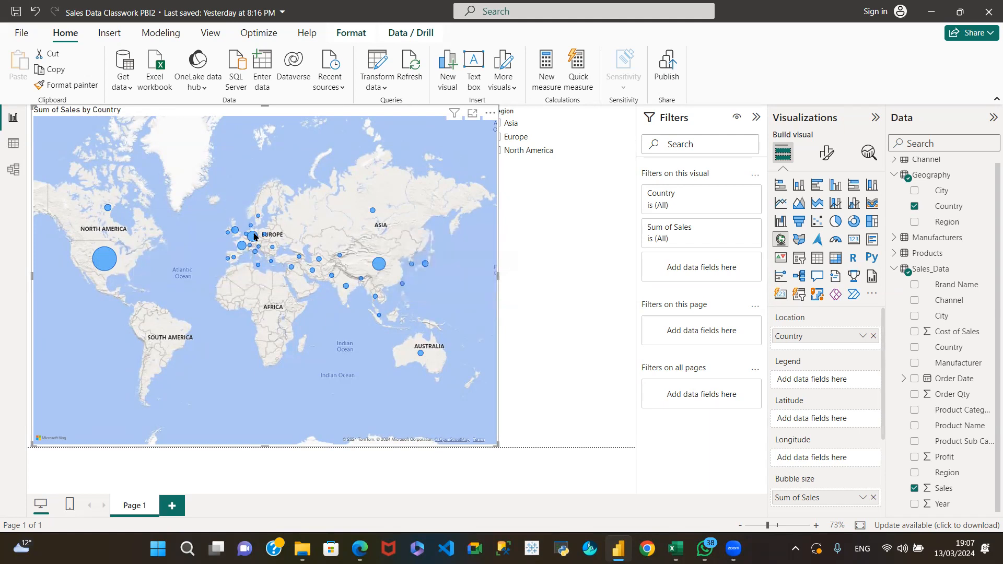
{"action": "mouse_move", "coordinate": [254, 237]}
{"action": "mouse_move", "coordinate": [107, 209]}
- Shrink the Region slicer to a compact box and place it beside the map, clear of its edge
{"action": "left_click", "coordinate": [500, 275]}
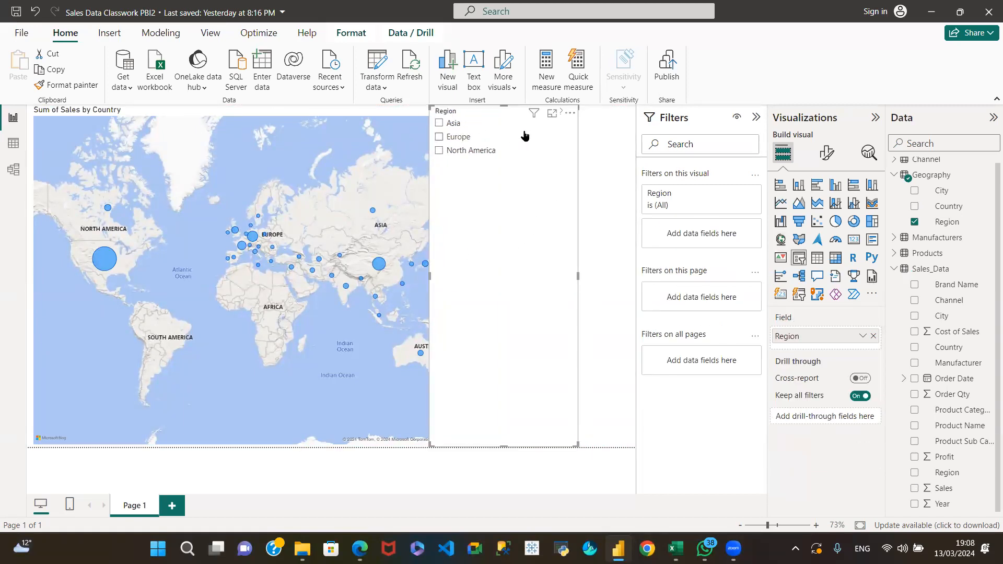
{"action": "left_click_drag", "start_coordinate": [472, 293], "coordinate": [526, 290]}
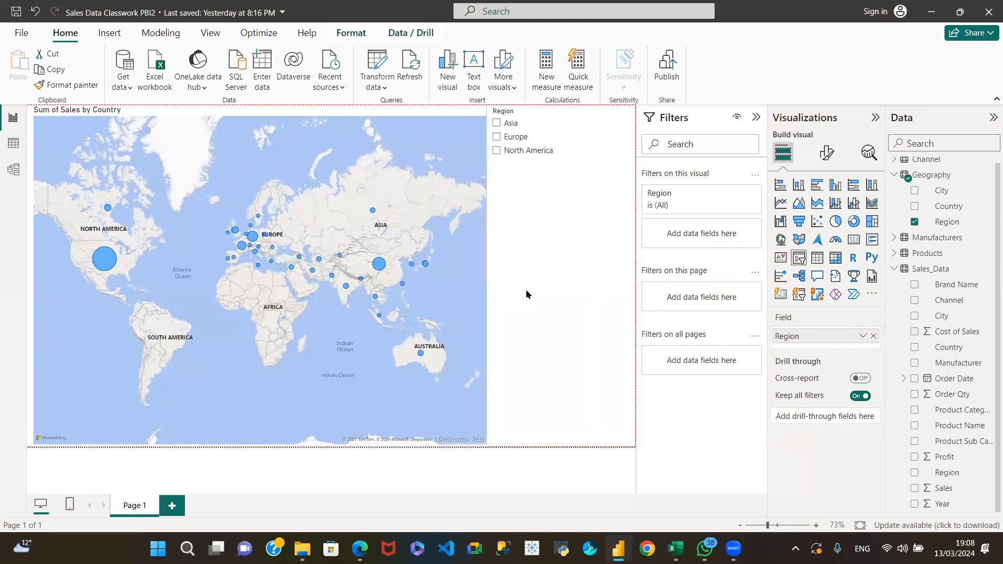
{"action": "left_click_drag", "start_coordinate": [560, 444], "coordinate": [594, 287]}
{"action": "left_click_drag", "start_coordinate": [557, 203], "coordinate": [580, 287]}
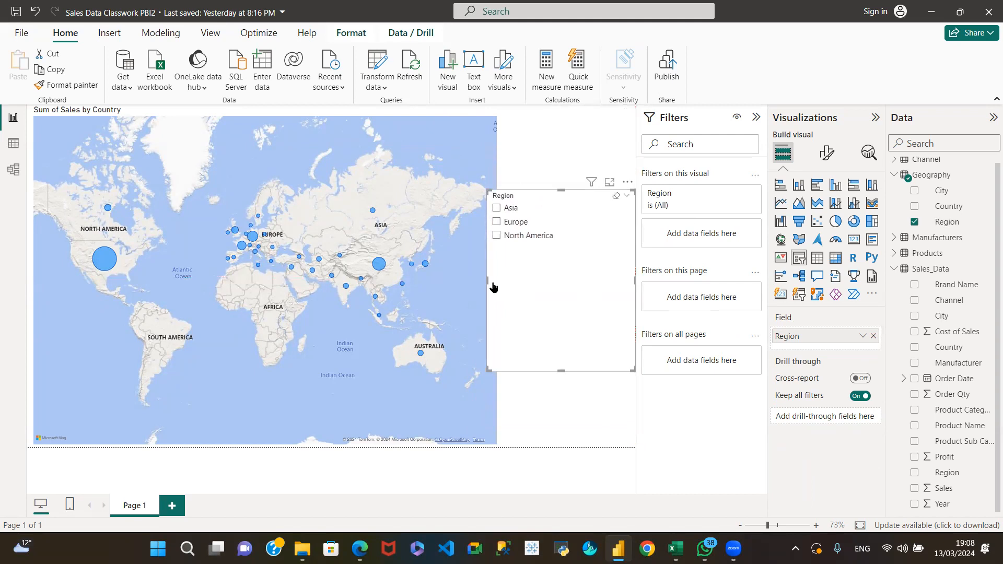
{"action": "left_click_drag", "start_coordinate": [487, 279], "coordinate": [536, 280]}
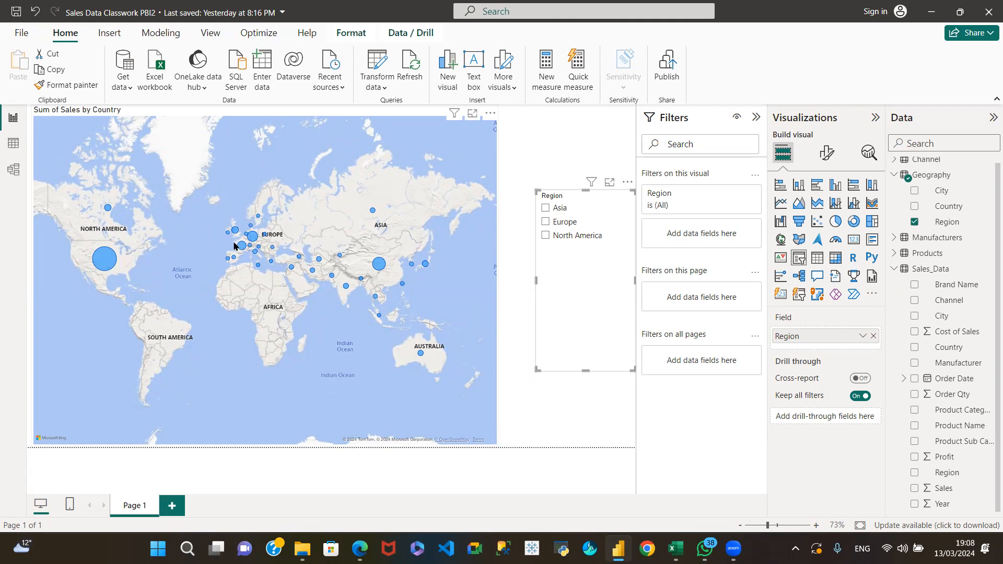
{"action": "left_click_drag", "start_coordinate": [575, 291], "coordinate": [562, 218]}
{"action": "left_click_drag", "start_coordinate": [577, 289], "coordinate": [556, 283]}
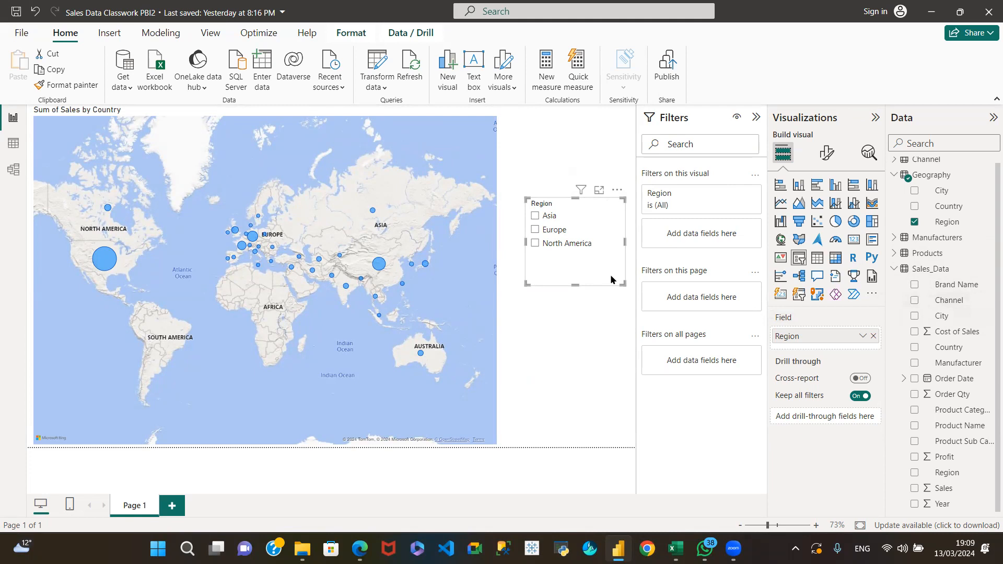
- Replace the slicer's Region field with Channel from the Sales_Data table
{"action": "left_click", "coordinate": [872, 337]}
{"action": "left_click", "coordinate": [914, 301]}
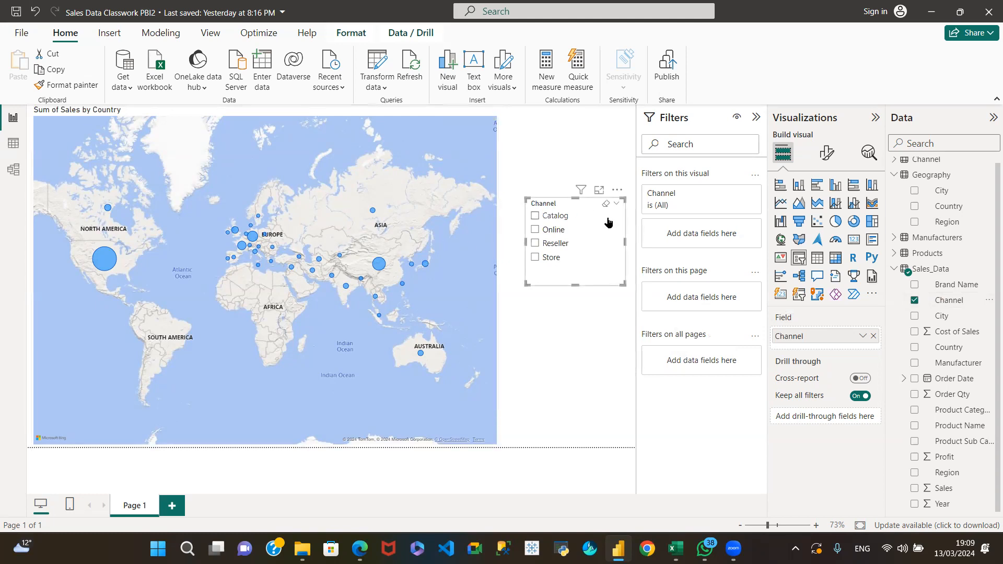
- Compare country sales on the map for Catalog, Online, Reseller and Store one at a time, and clear the slicer selection
{"action": "left_click", "coordinate": [534, 216]}
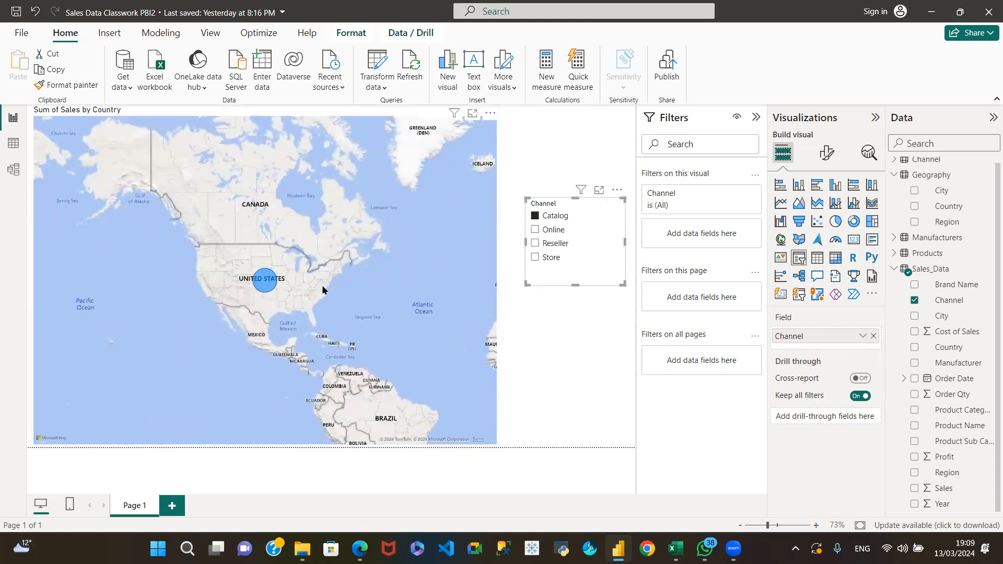
{"action": "mouse_move", "coordinate": [266, 286]}
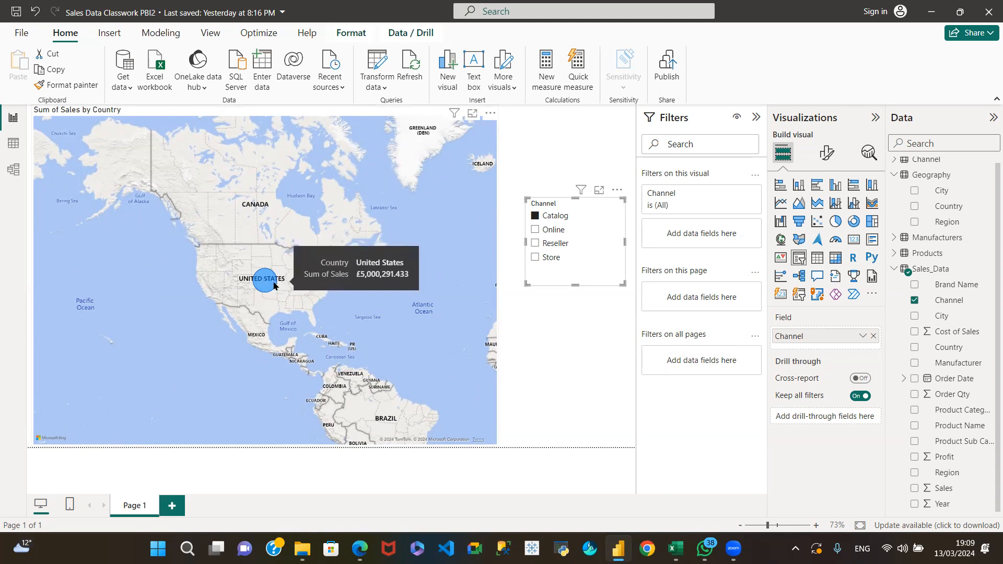
{"action": "left_click", "coordinate": [537, 231]}
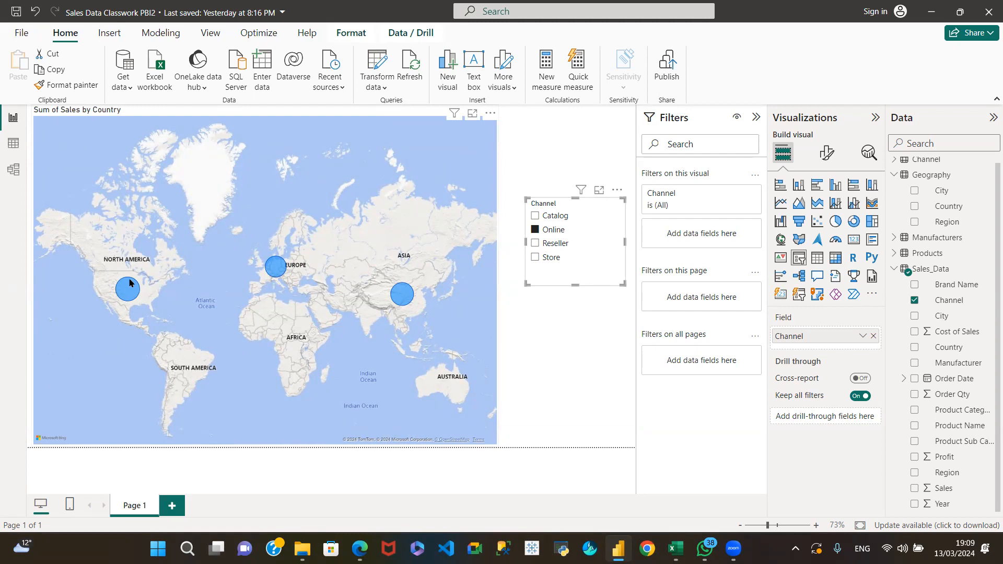
{"action": "mouse_move", "coordinate": [134, 294]}
{"action": "mouse_move", "coordinate": [278, 269]}
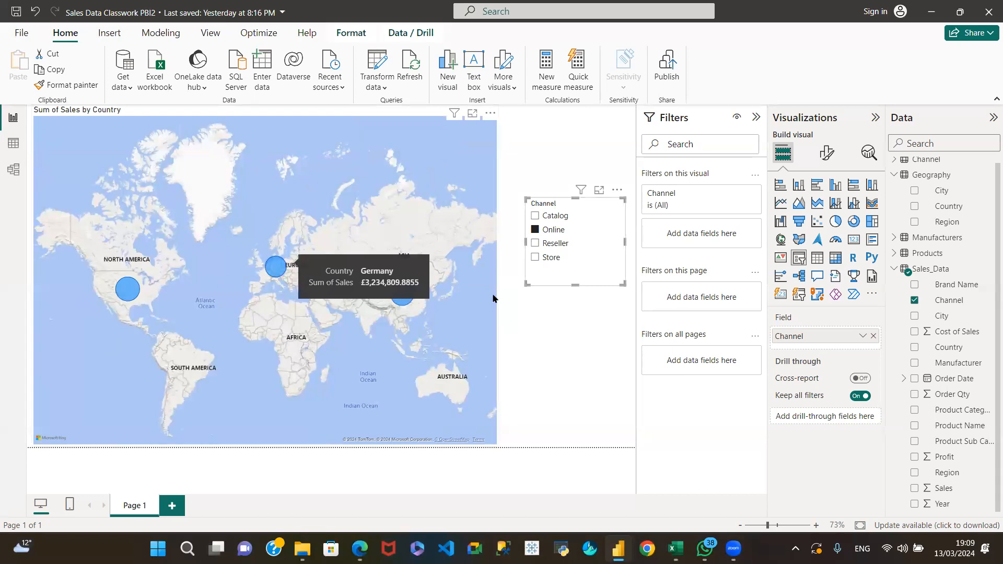
{"action": "mouse_move", "coordinate": [409, 302]}
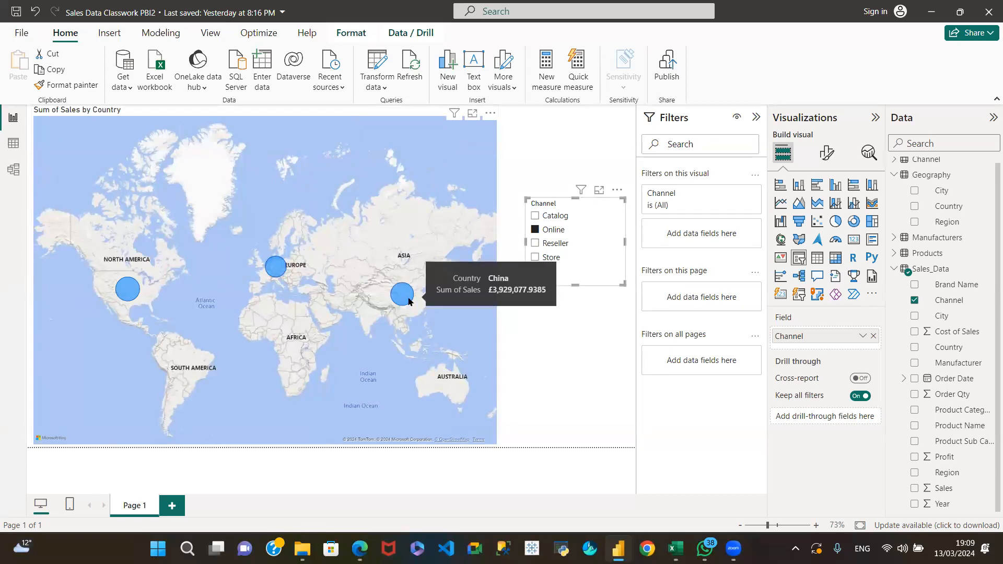
{"action": "left_click", "coordinate": [534, 243]}
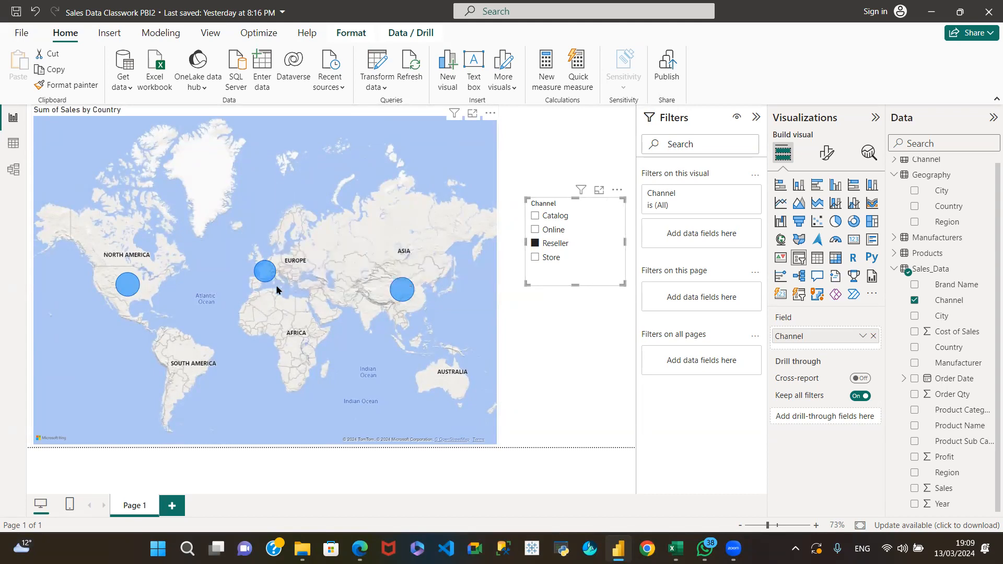
{"action": "left_click", "coordinate": [534, 259]}
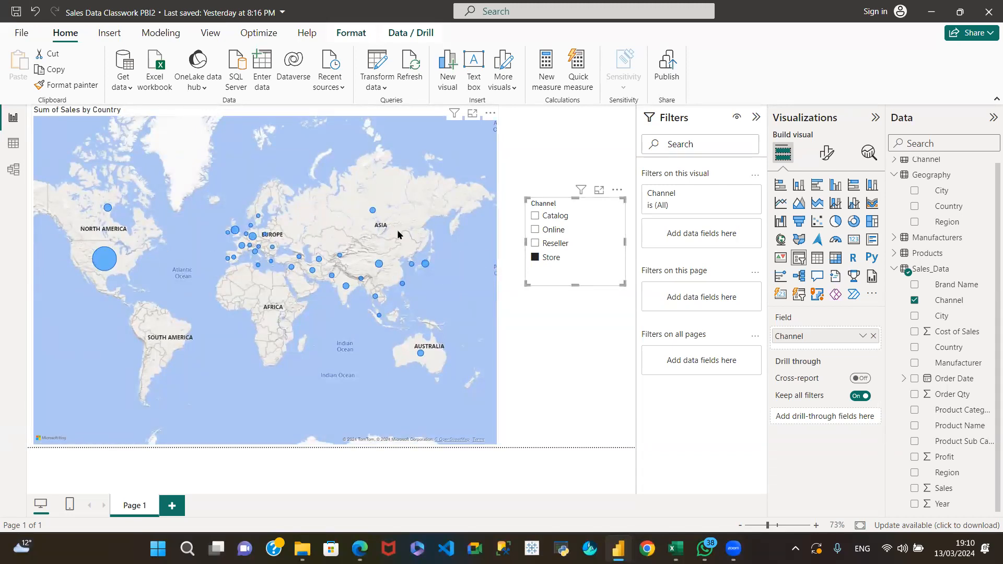
{"action": "left_click", "coordinate": [535, 261]}
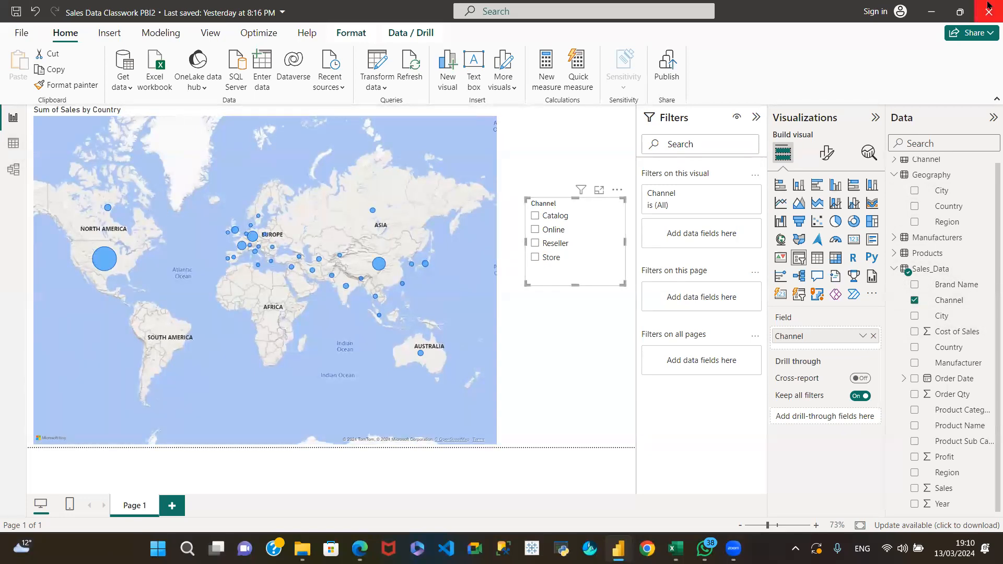
- In the data model diagram, shift the Sales_Data table away from Geography and Channel and move Products farther outward
{"action": "left_click", "coordinate": [13, 170]}
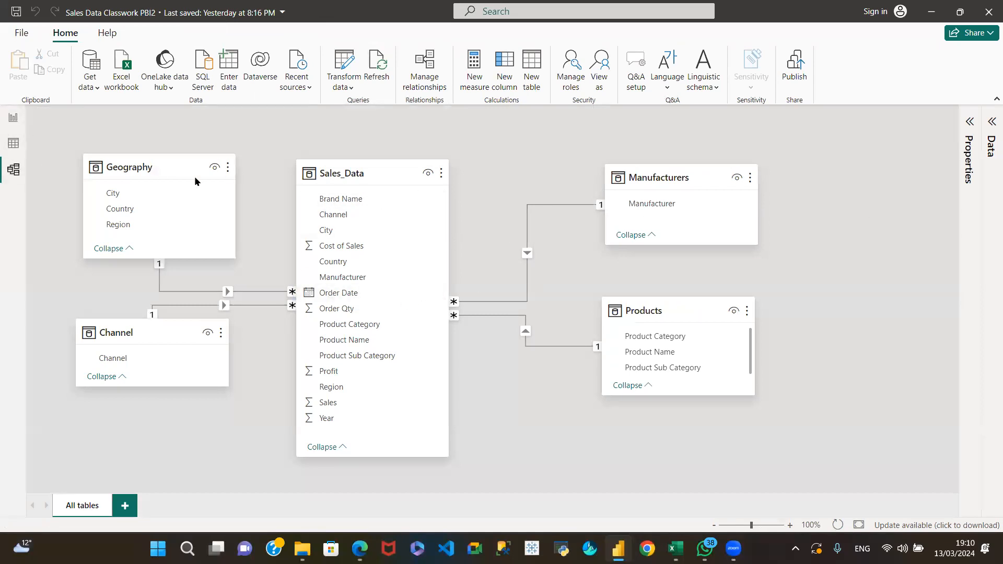
{"action": "left_click_drag", "start_coordinate": [362, 173], "coordinate": [425, 172]}
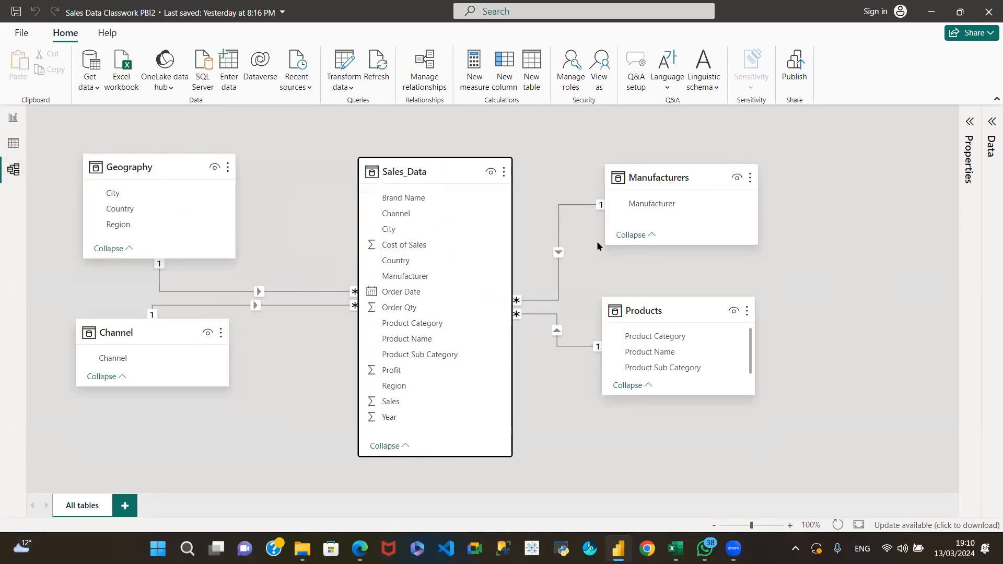
{"action": "left_click_drag", "start_coordinate": [681, 315], "coordinate": [727, 302]}
{"action": "left_click_drag", "start_coordinate": [418, 172], "coordinate": [437, 173]}
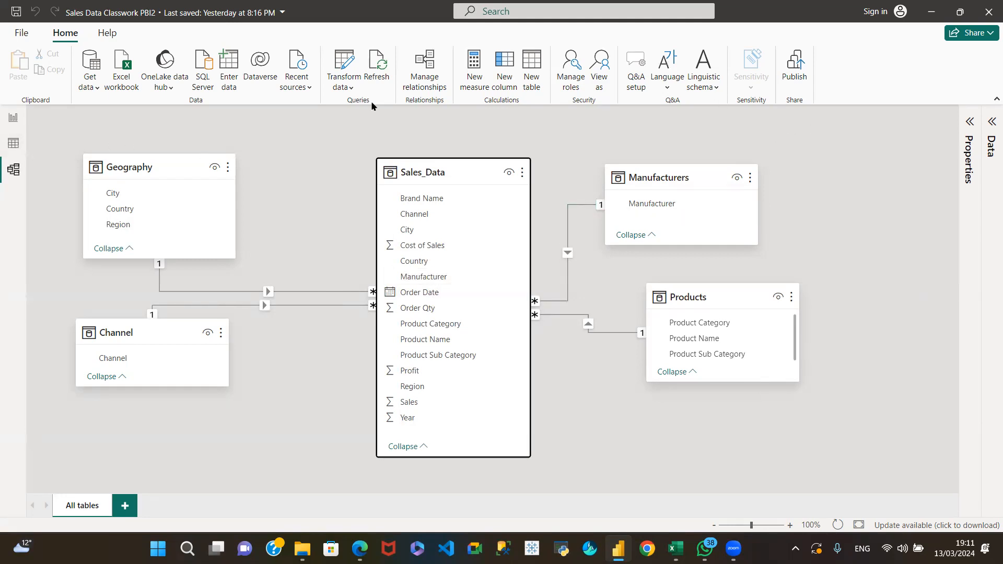
- Review the Sales_Data query's columns in the Power Query editor, and close and apply it
{"action": "left_click", "coordinate": [345, 86]}
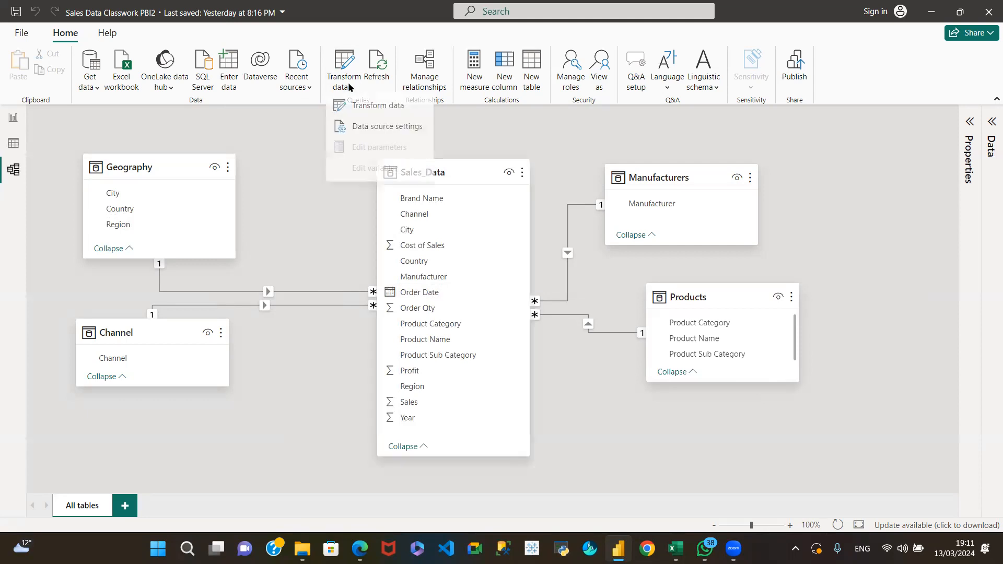
{"action": "left_click", "coordinate": [376, 109]}
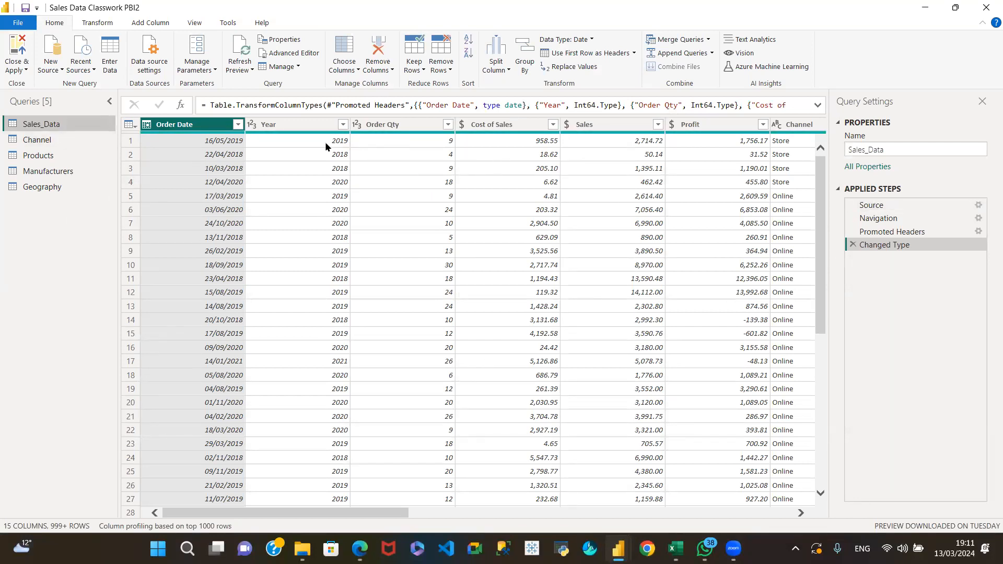
{"action": "left_click_drag", "start_coordinate": [365, 511], "coordinate": [162, 513]}
{"action": "left_click", "coordinate": [18, 68]}
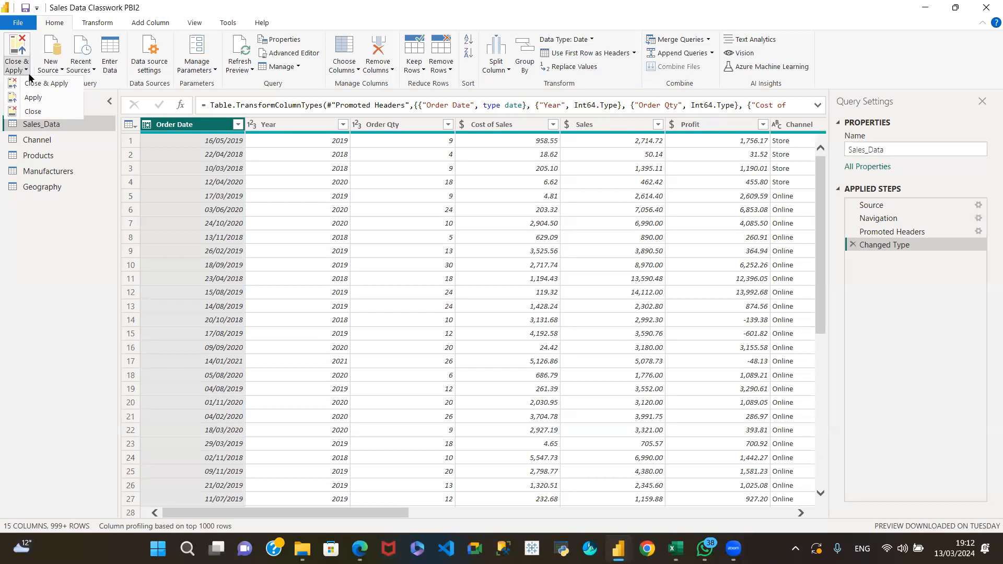
{"action": "left_click", "coordinate": [43, 83]}
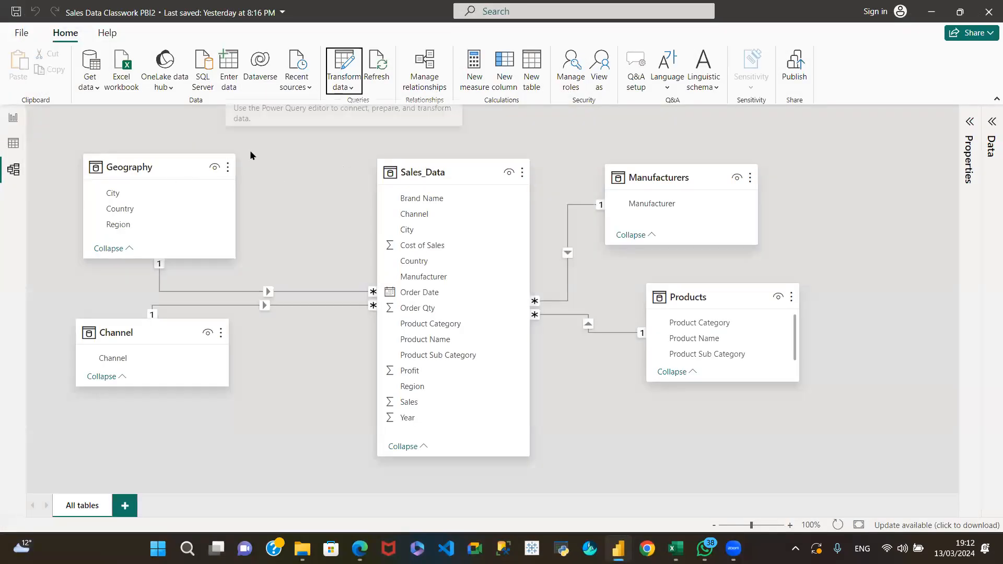
- Return to the report page and convert the sales-by-country map into a table visual
{"action": "left_click", "coordinate": [13, 117]}
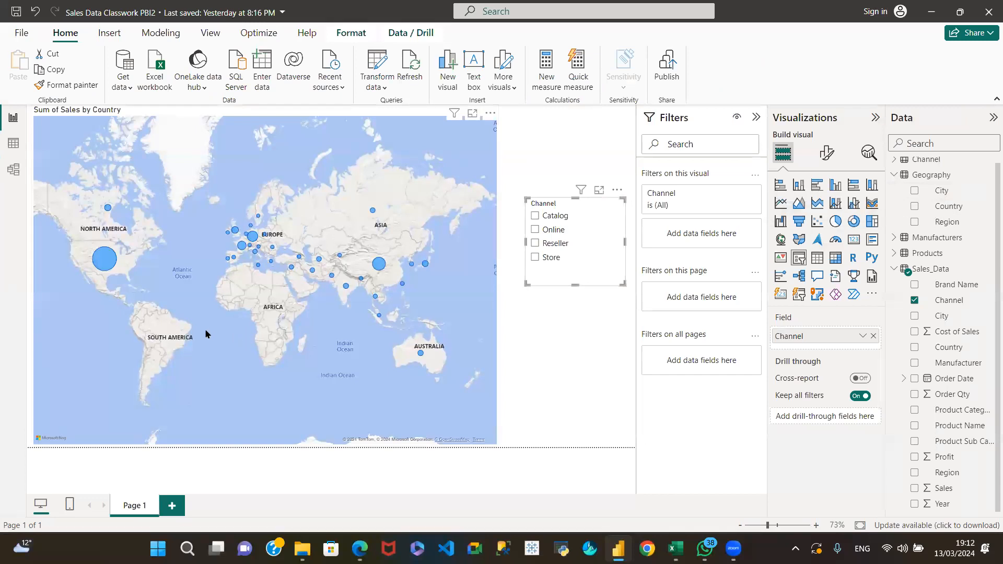
{"action": "left_click", "coordinate": [440, 154]}
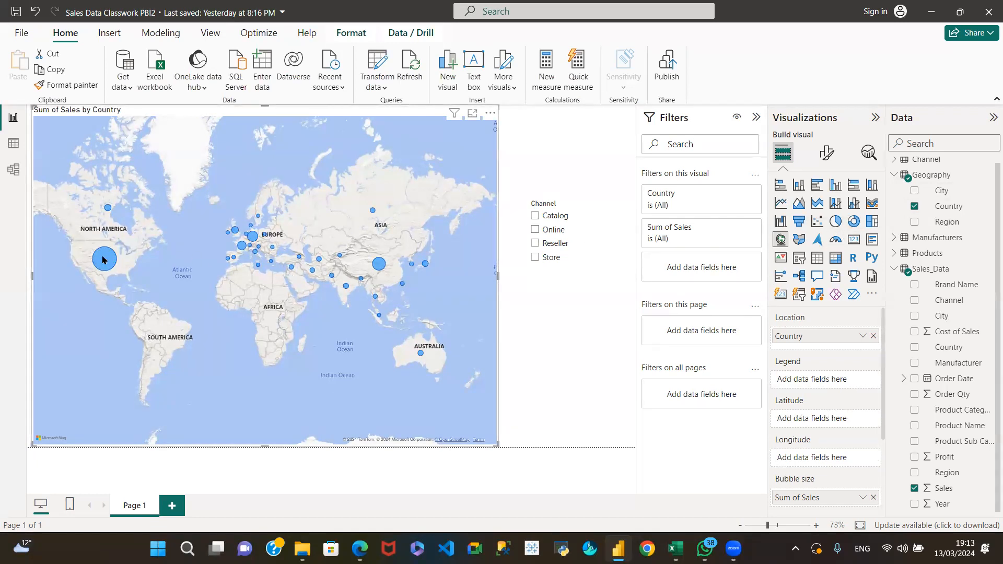
{"action": "mouse_move", "coordinate": [104, 260]}
{"action": "left_click", "coordinate": [817, 258]}
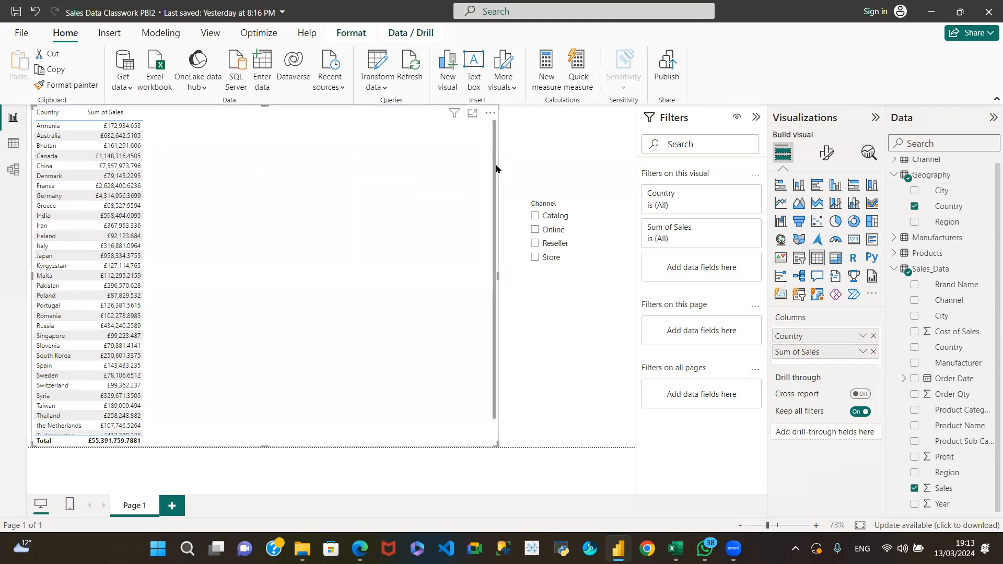
- Open the formatting options of the sales-by-country table and set the font of its values to Arial
{"action": "left_click_drag", "start_coordinate": [494, 169], "coordinate": [483, 134]}
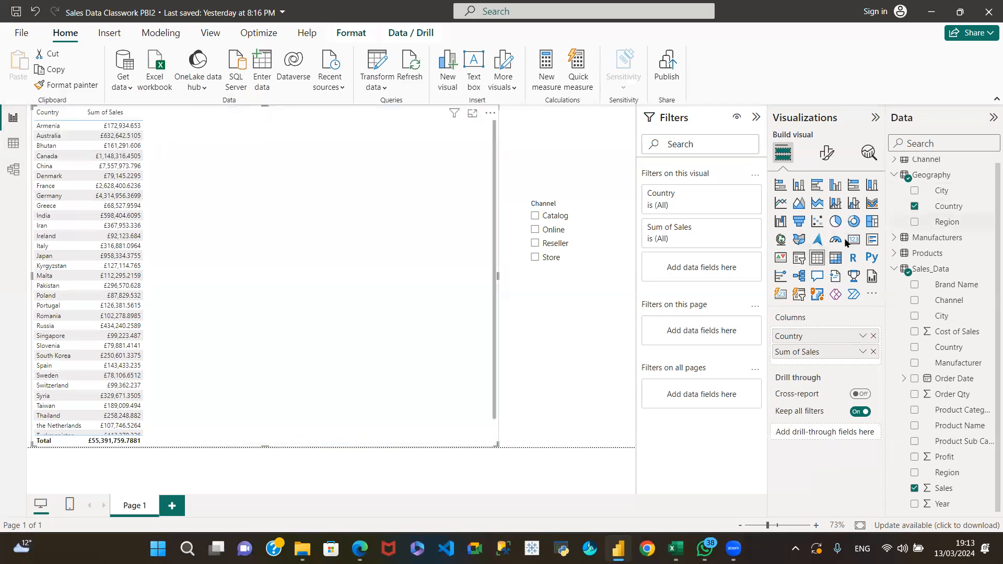
{"action": "left_click", "coordinate": [826, 153]}
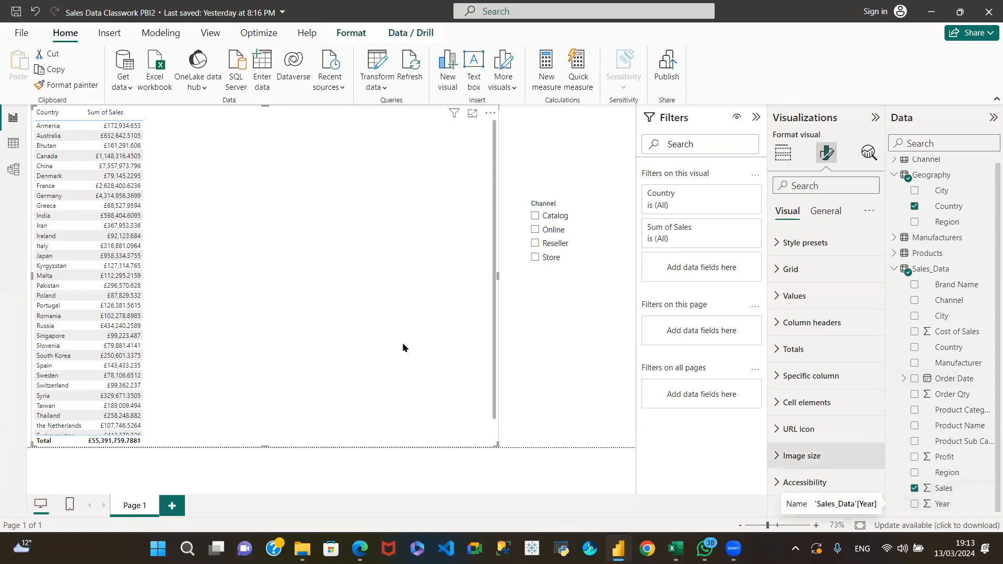
{"action": "scroll", "coordinate": [494, 219], "scroll_direction": "down", "scroll_amount": 1}
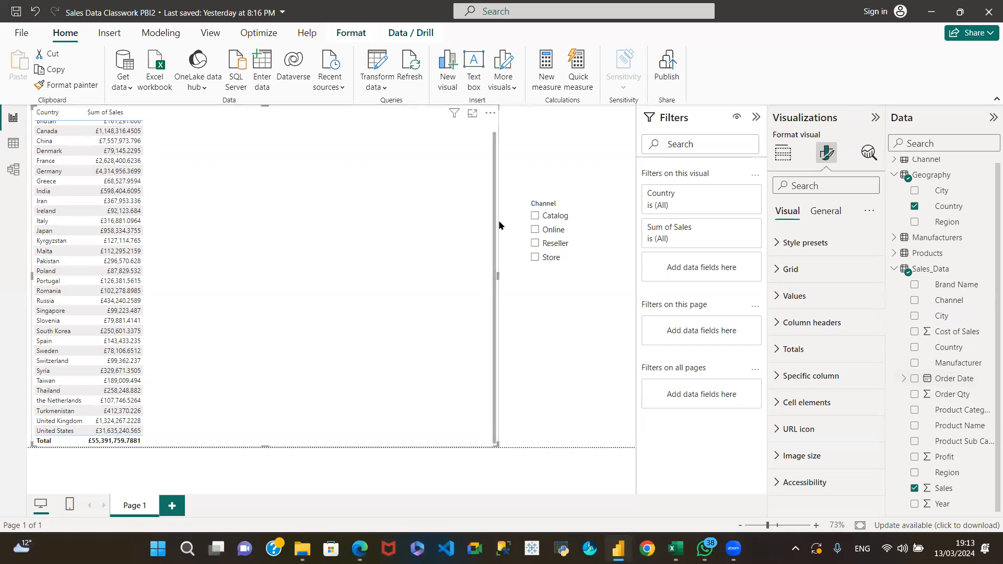
{"action": "scroll", "coordinate": [497, 272], "scroll_direction": "up", "scroll_amount": 1}
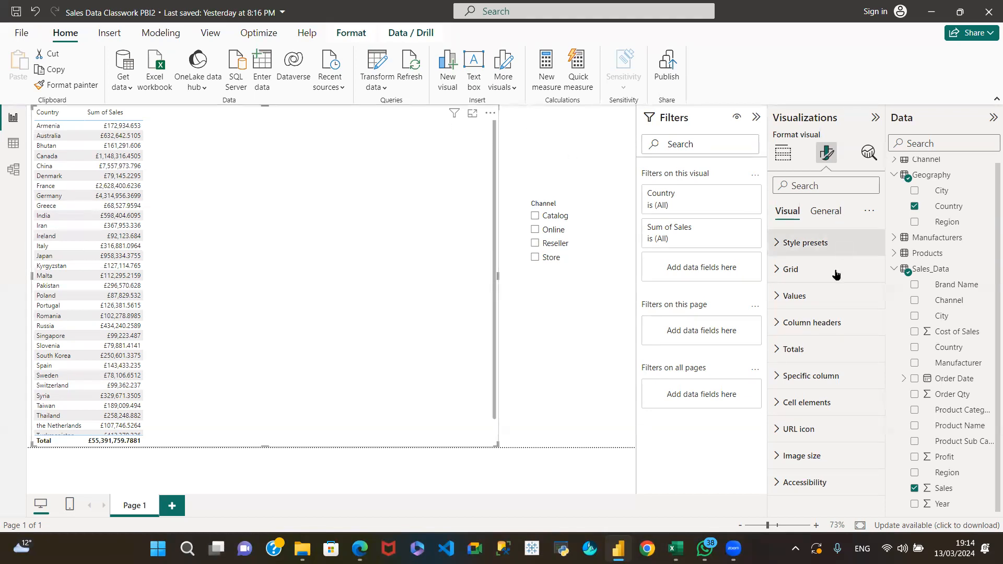
{"action": "left_click", "coordinate": [779, 302]}
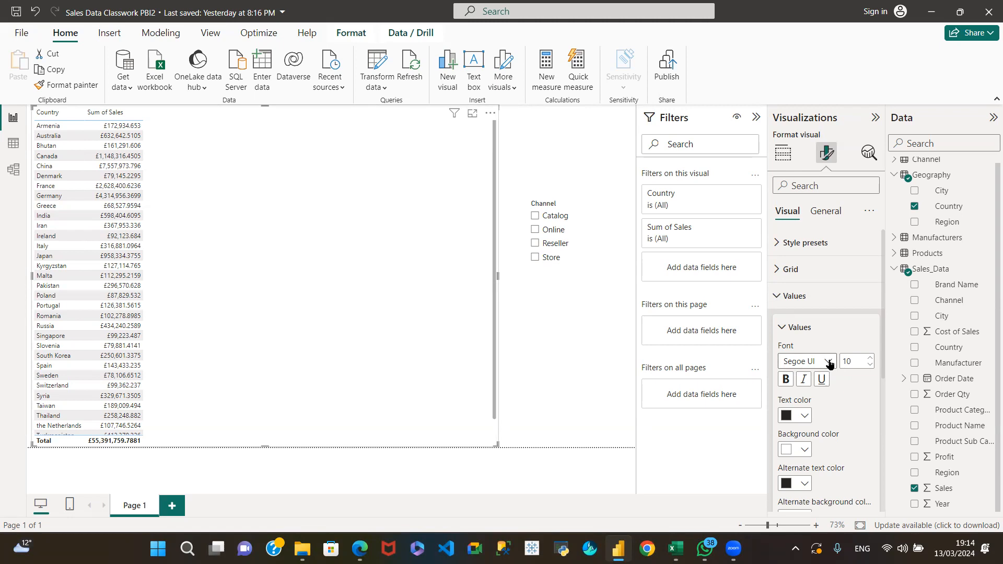
{"action": "left_click", "coordinate": [828, 361]}
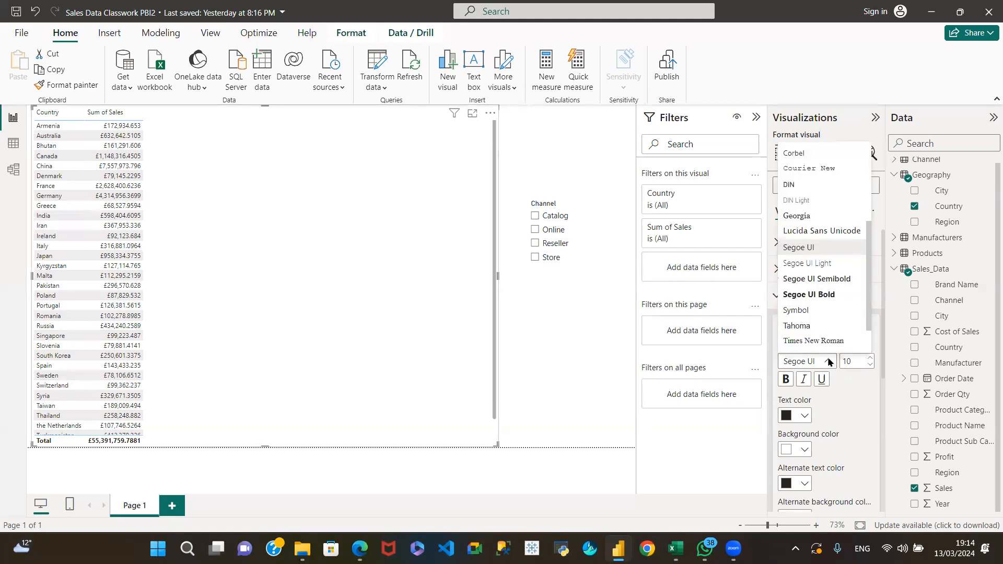
{"action": "scroll", "coordinate": [829, 350], "scroll_direction": "up", "scroll_amount": 5}
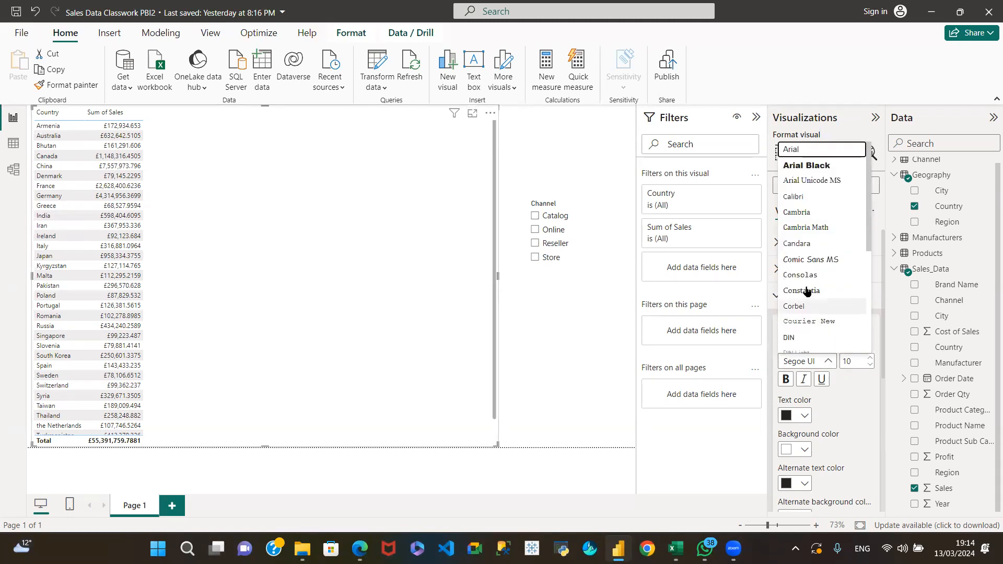
{"action": "left_click", "coordinate": [805, 152]}
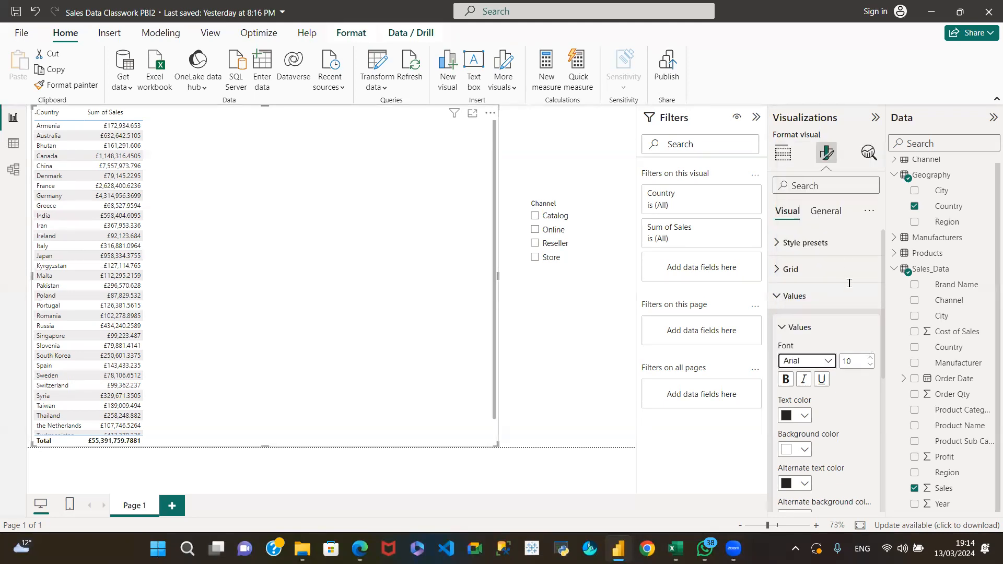
- Increase the table values' font size to 12 and widen the Country column
{"action": "left_click", "coordinate": [874, 361]}
{"action": "left_click", "coordinate": [871, 358]}
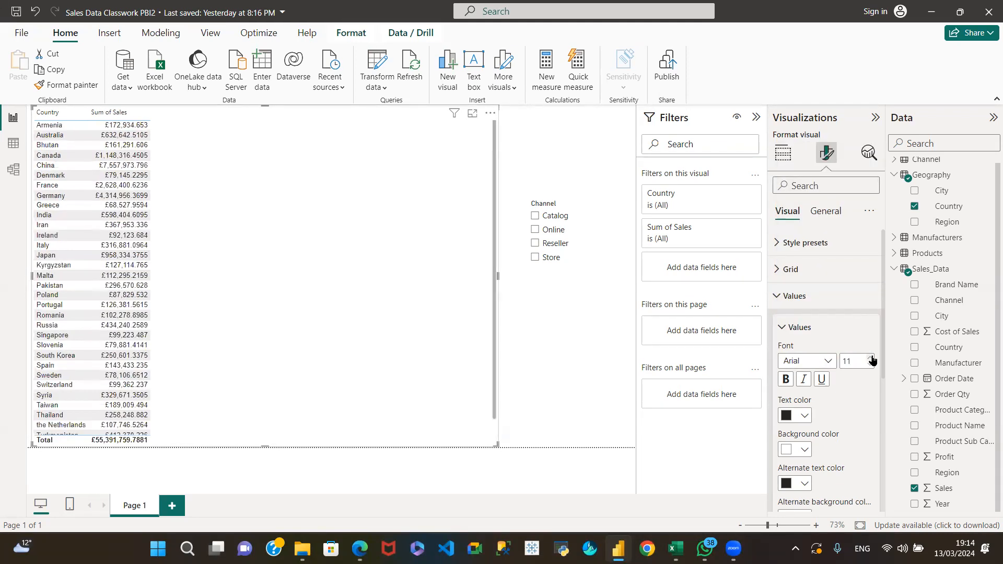
{"action": "left_click", "coordinate": [870, 358]}
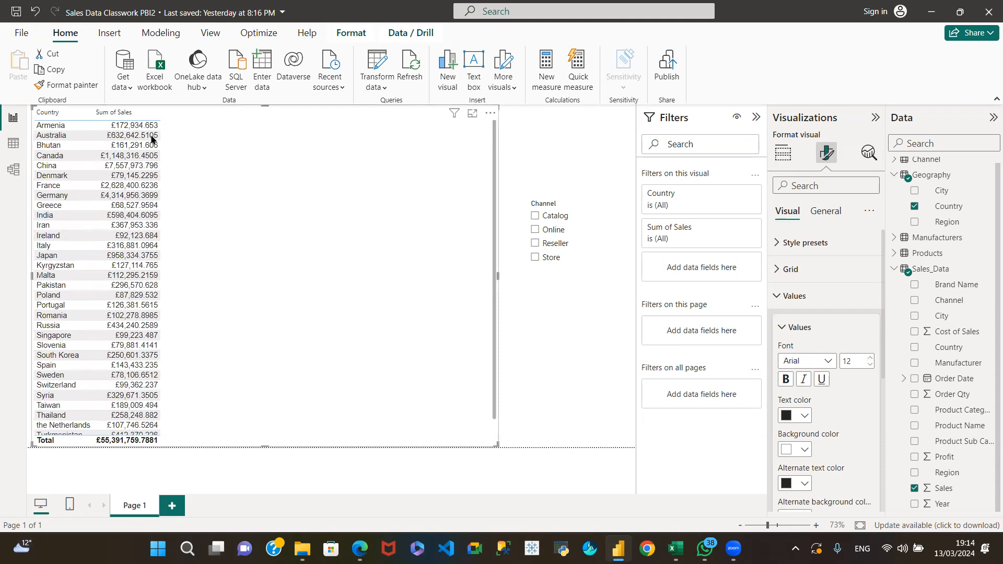
{"action": "left_click_drag", "start_coordinate": [91, 110], "coordinate": [129, 111]}
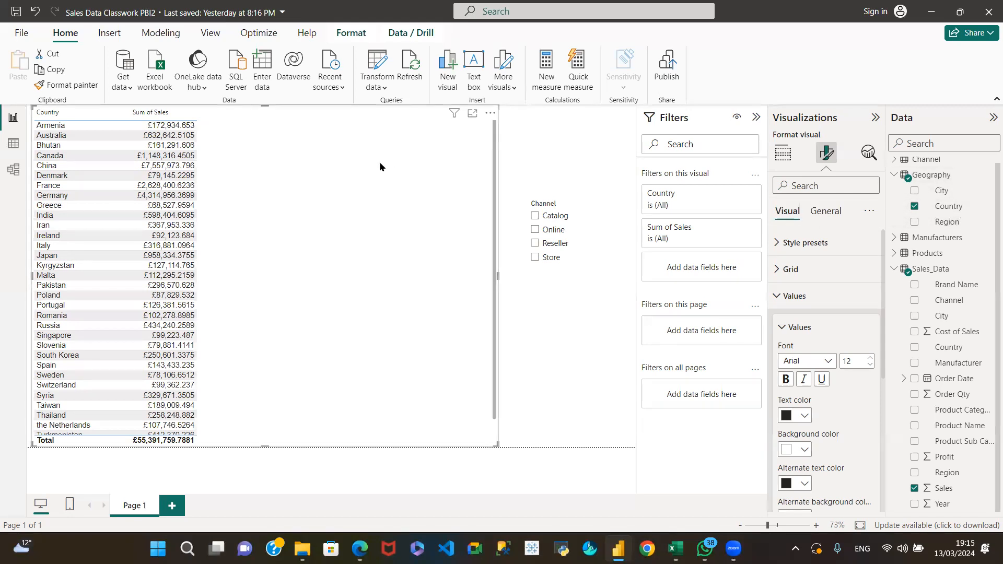
- In the data model diagram, move the Manufacturers and Products tables closer to Sales_Data, with Products just below Manufacturers
{"action": "left_click", "coordinate": [12, 171]}
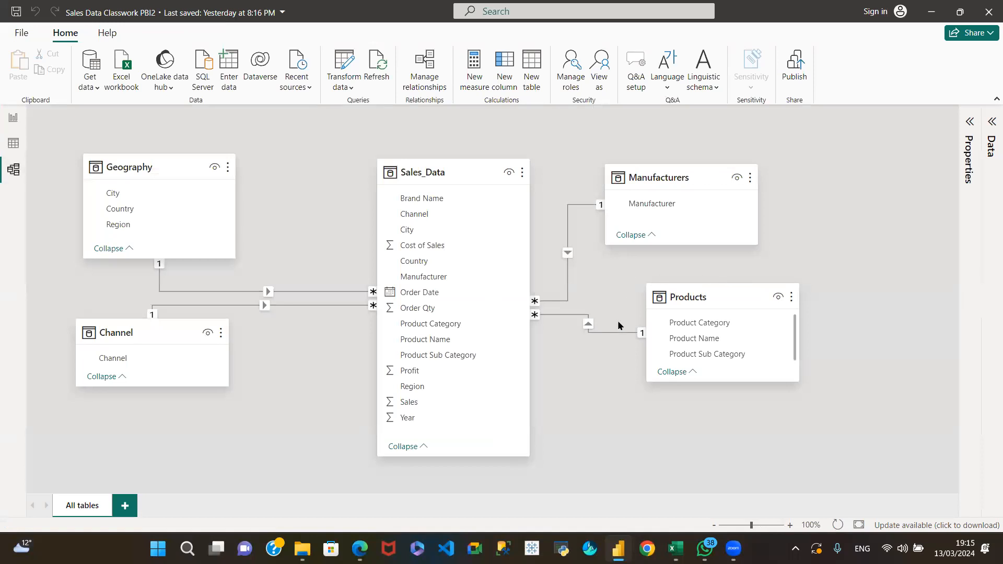
{"action": "left_click_drag", "start_coordinate": [679, 172], "coordinate": [667, 161]}
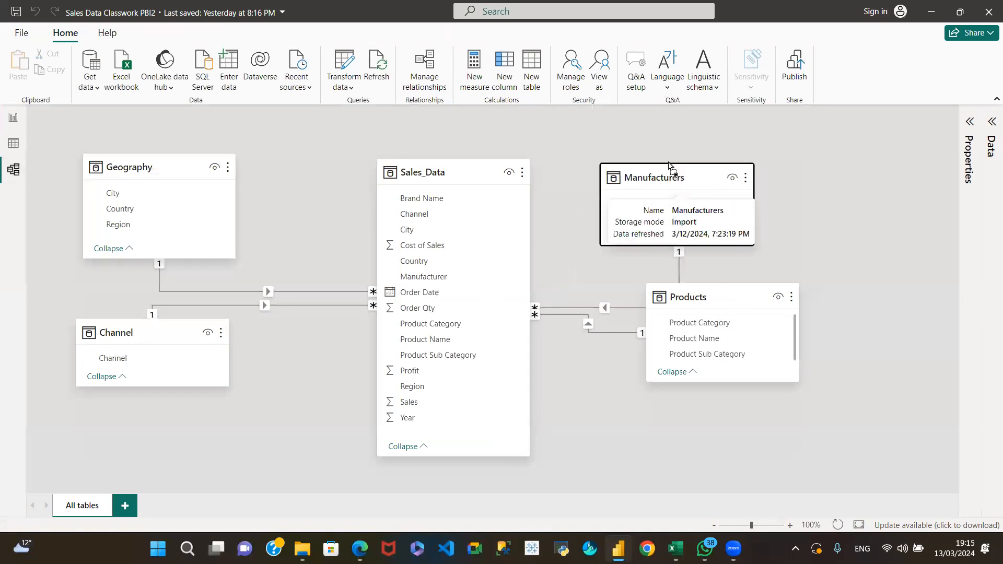
{"action": "left_click_drag", "start_coordinate": [712, 300], "coordinate": [664, 261]}
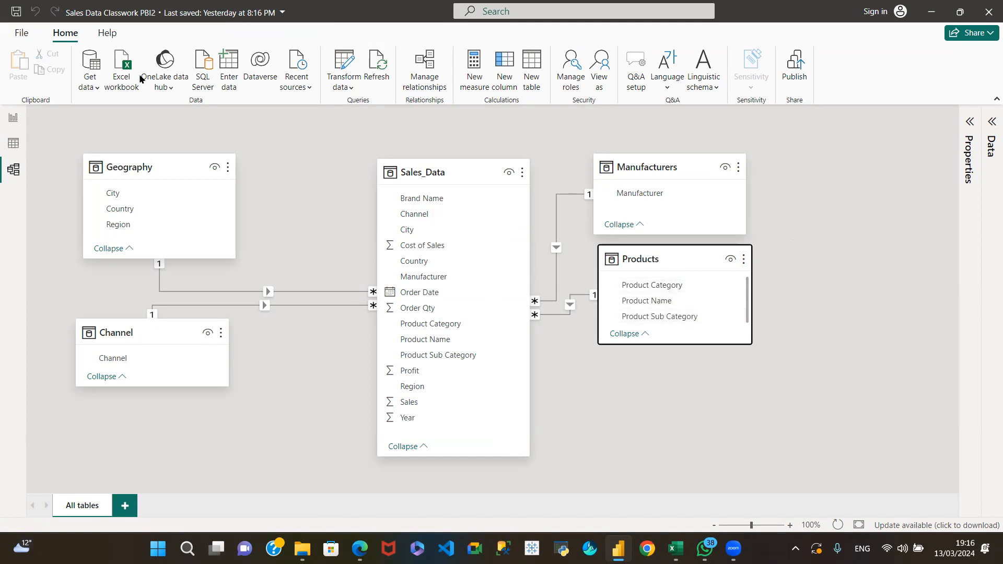
- Open the Power Query editor and examine the Products query's name, sub category and category columns alongside the Sales_Data query
{"action": "left_click", "coordinate": [350, 85]}
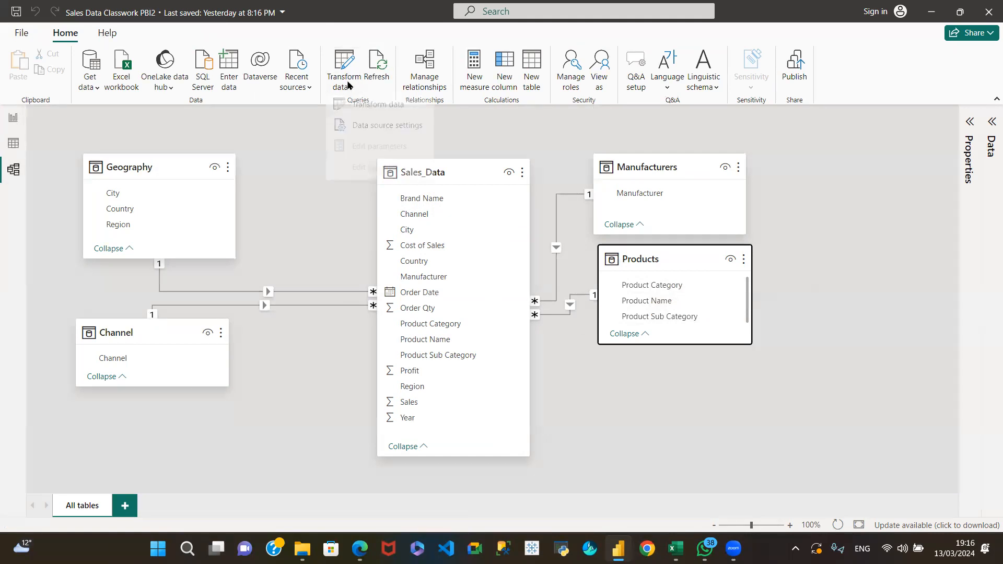
{"action": "left_click", "coordinate": [380, 108]}
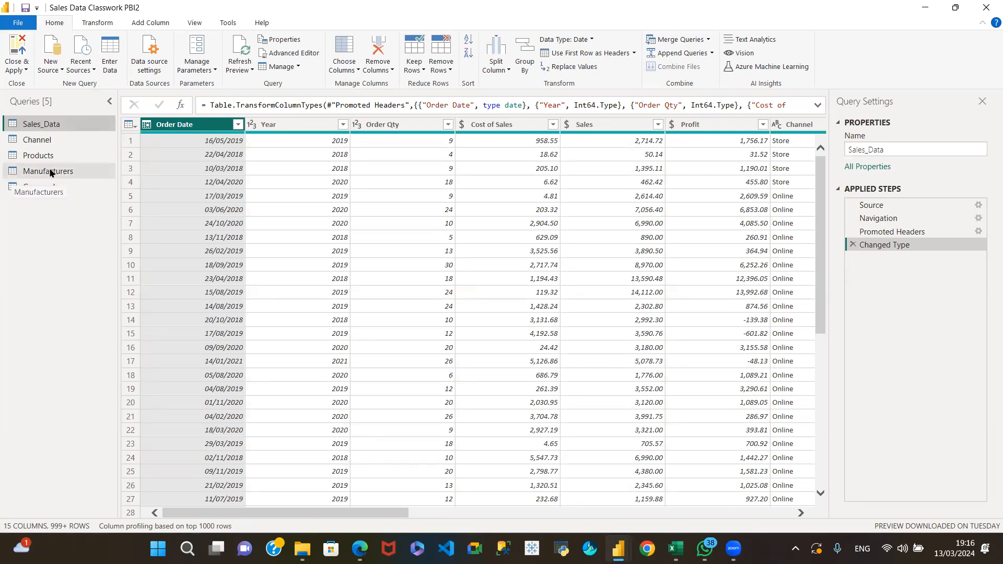
{"action": "left_click", "coordinate": [41, 156]}
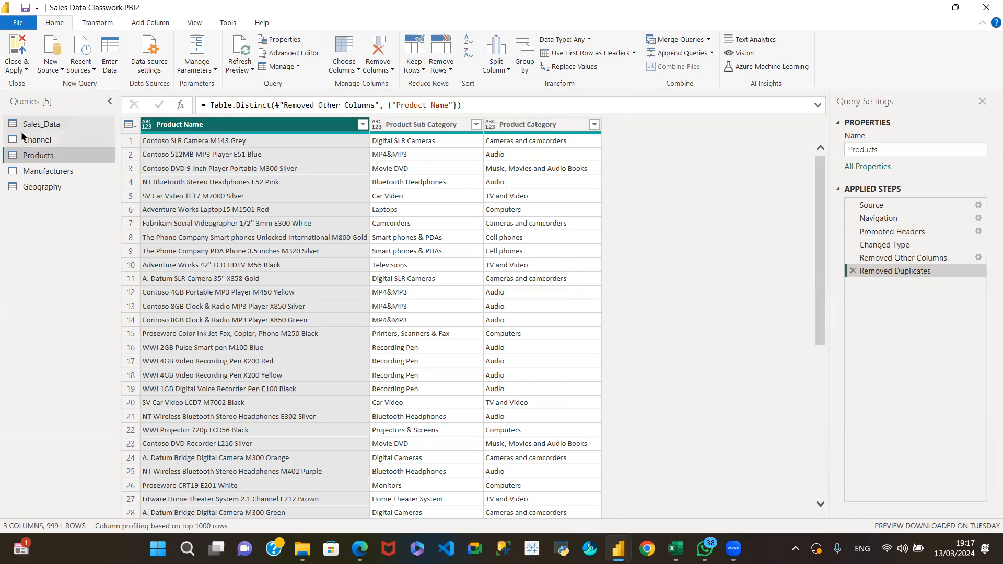
{"action": "left_click", "coordinate": [60, 124]}
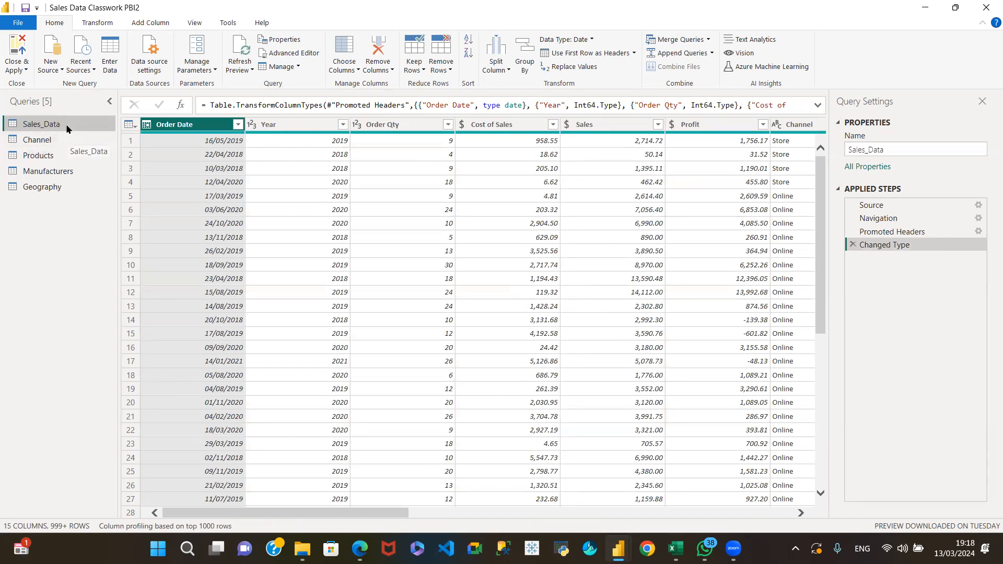
{"action": "left_click", "coordinate": [46, 155]}
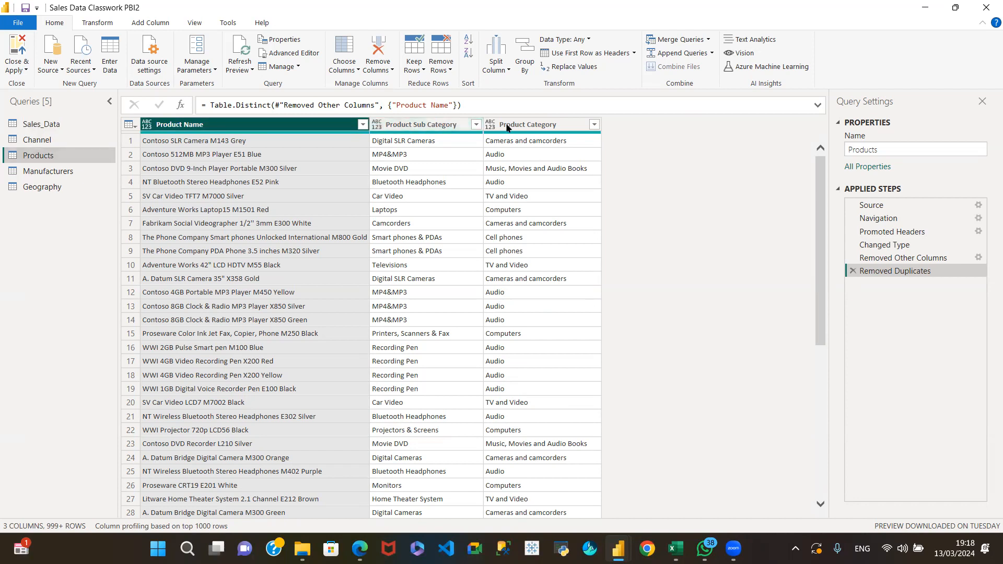
{"action": "left_click", "coordinate": [441, 127]}
{"action": "left_click", "coordinate": [330, 126]}
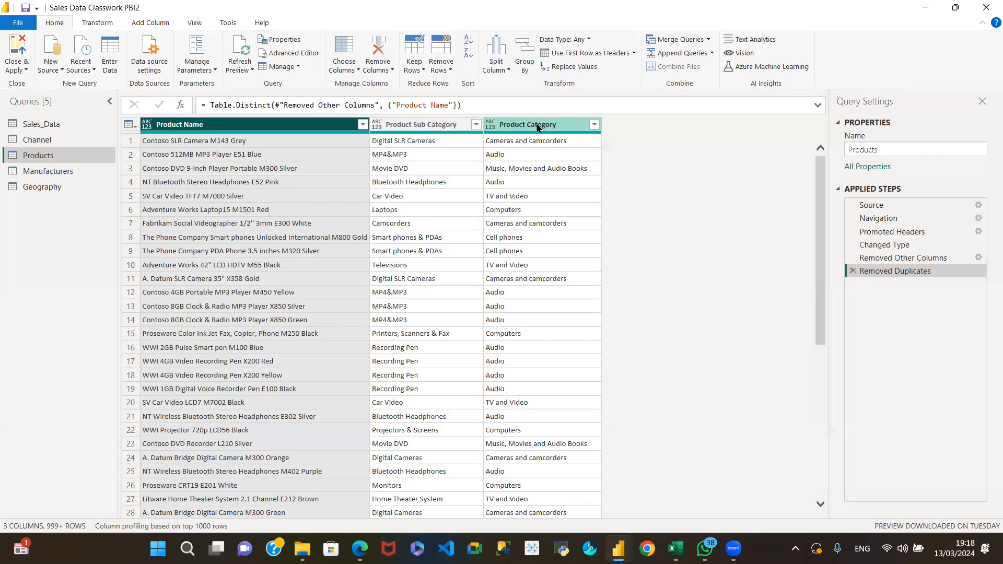
- Duplicate the Products query, refresh the copy's preview, and duplicate that copy as well
{"action": "right_click", "coordinate": [50, 155]}
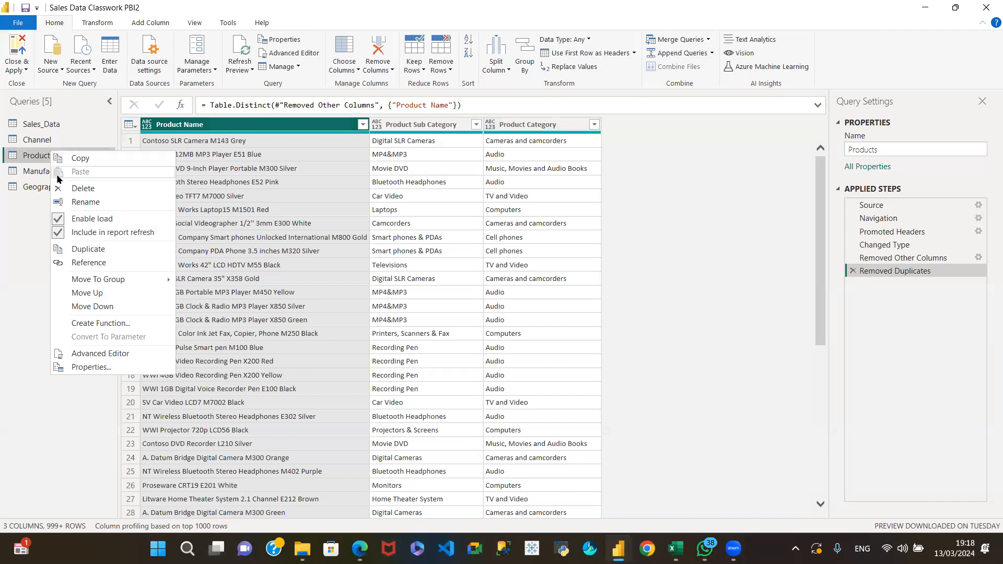
{"action": "left_click", "coordinate": [77, 248]}
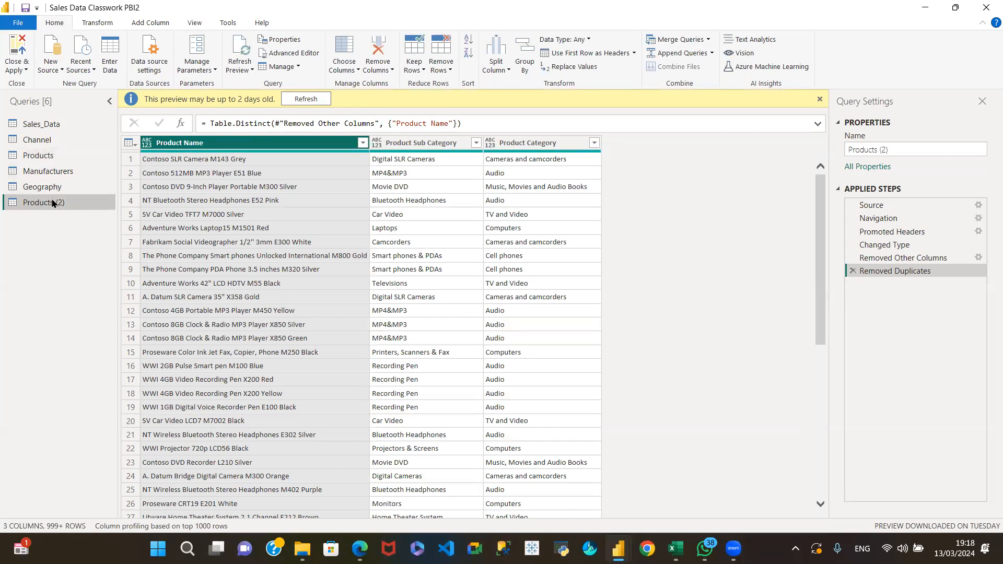
{"action": "left_click", "coordinate": [313, 99]}
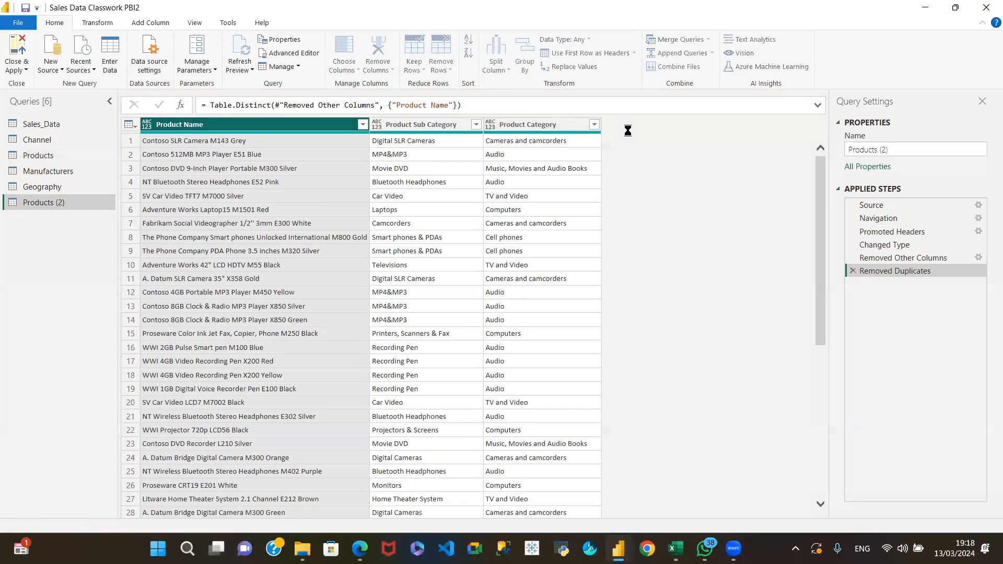
{"action": "right_click", "coordinate": [49, 203]}
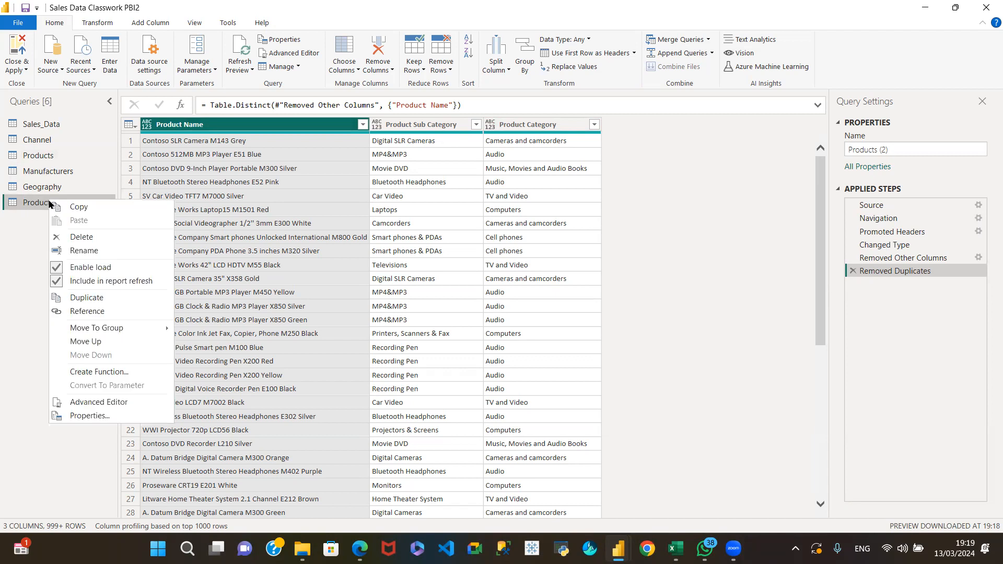
{"action": "left_click", "coordinate": [76, 299]}
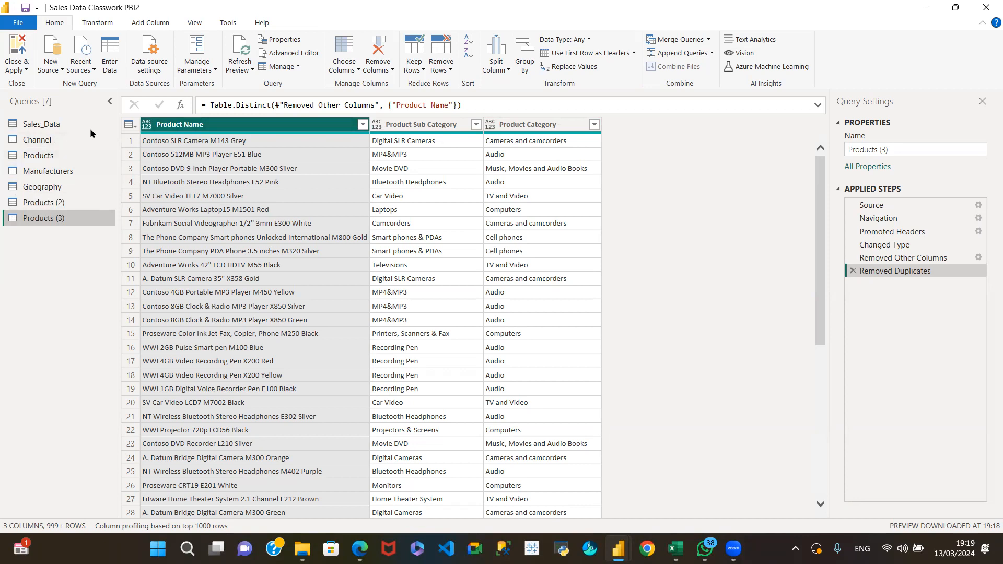
- Compare the original Products query with the Sales_Data query it derives from
{"action": "left_click", "coordinate": [54, 155]}
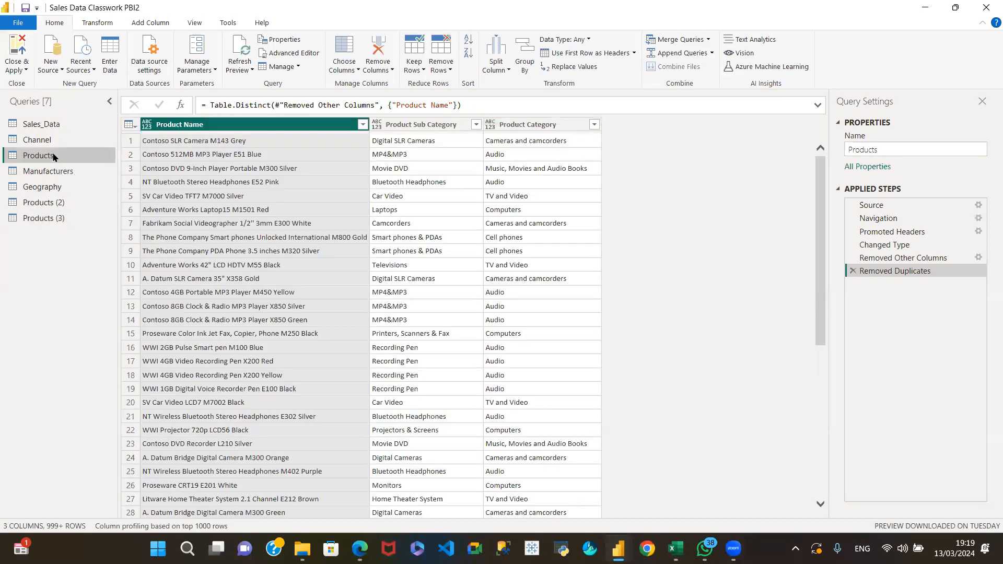
{"action": "left_click", "coordinate": [63, 124]}
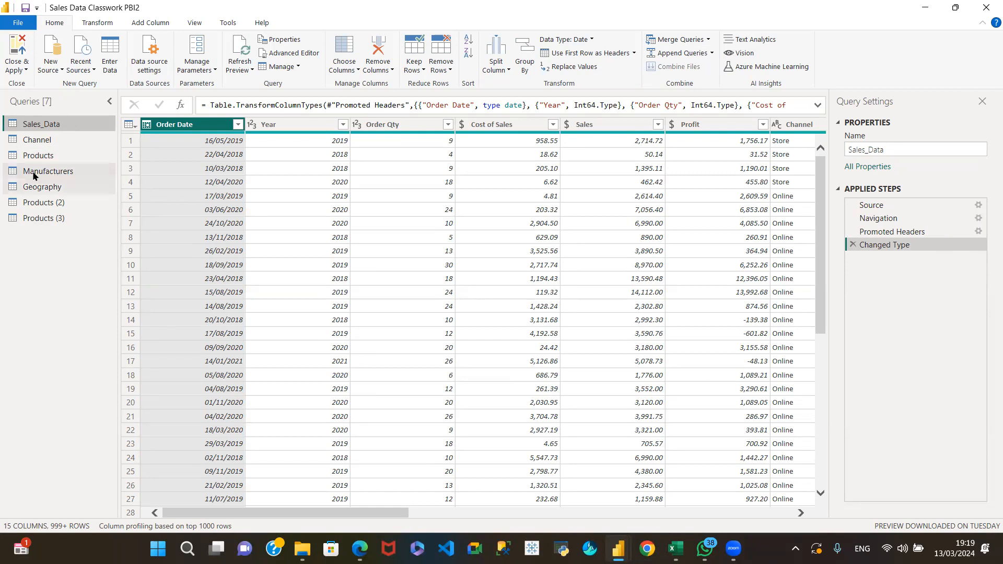
{"action": "left_click", "coordinate": [53, 154]}
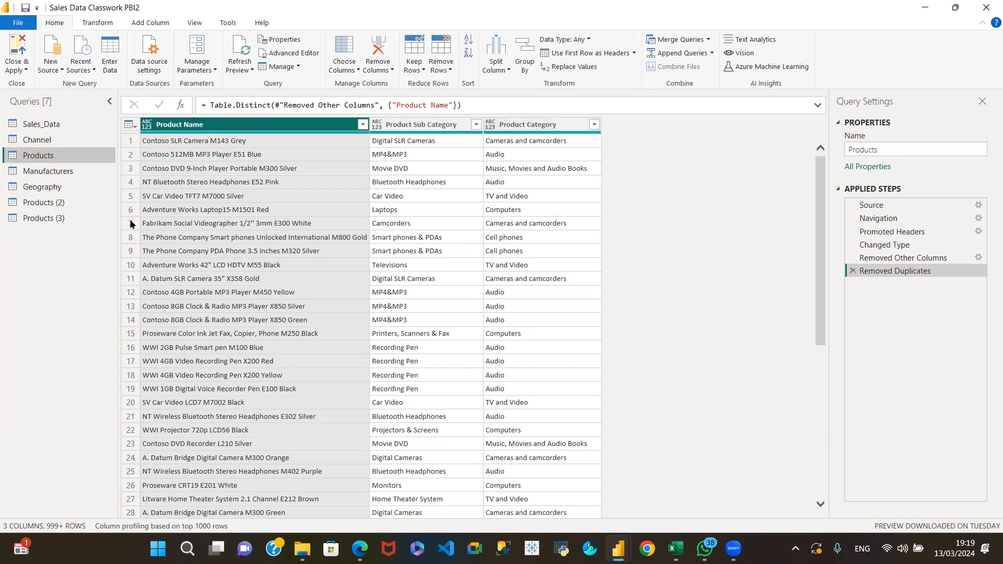
- Rename the Products (3) query as Product Category
{"action": "left_click", "coordinate": [44, 219]}
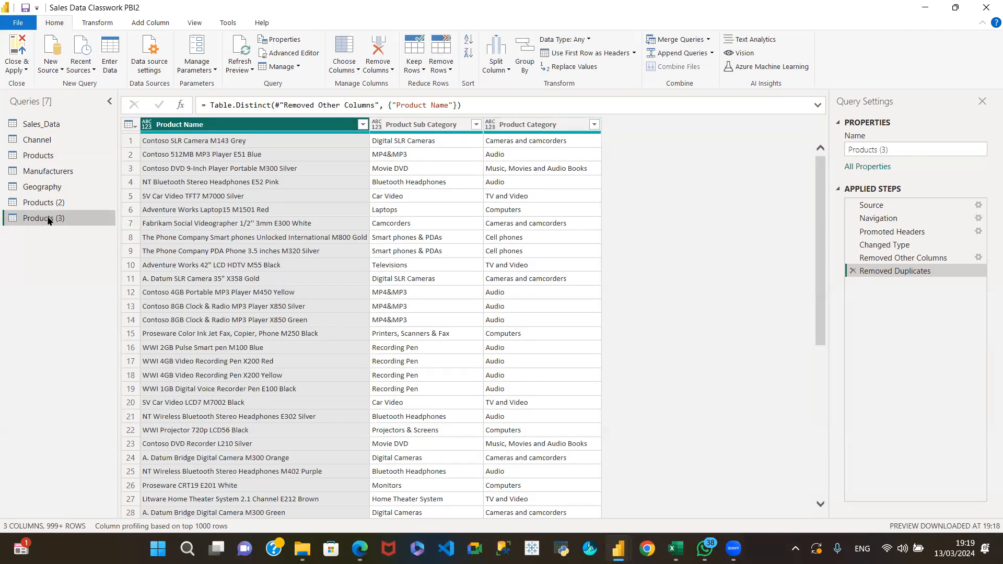
{"action": "double_click", "coordinate": [48, 219]}
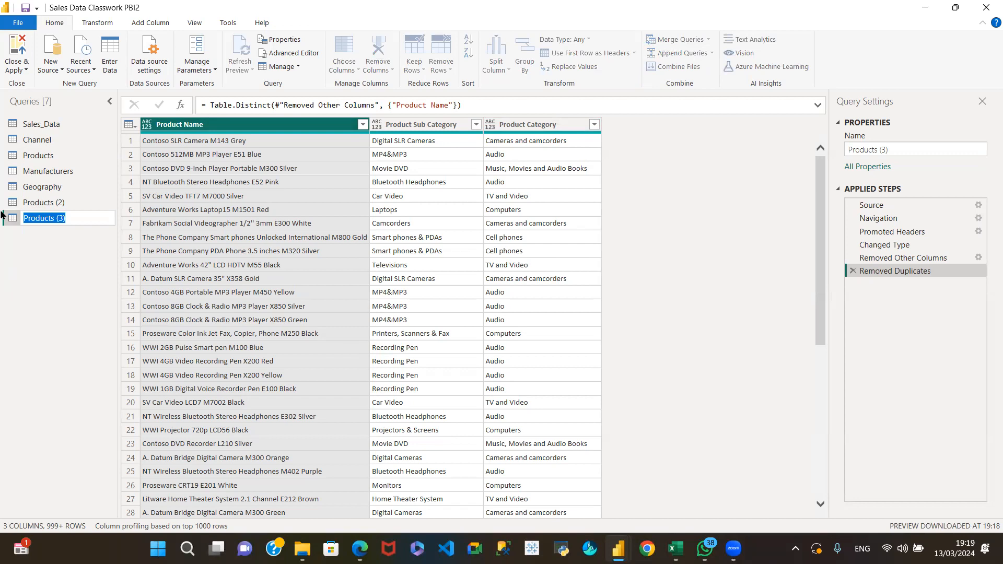
{"action": "type", "text": "P"}
{"action": "type", "text": "roduct Categ"}
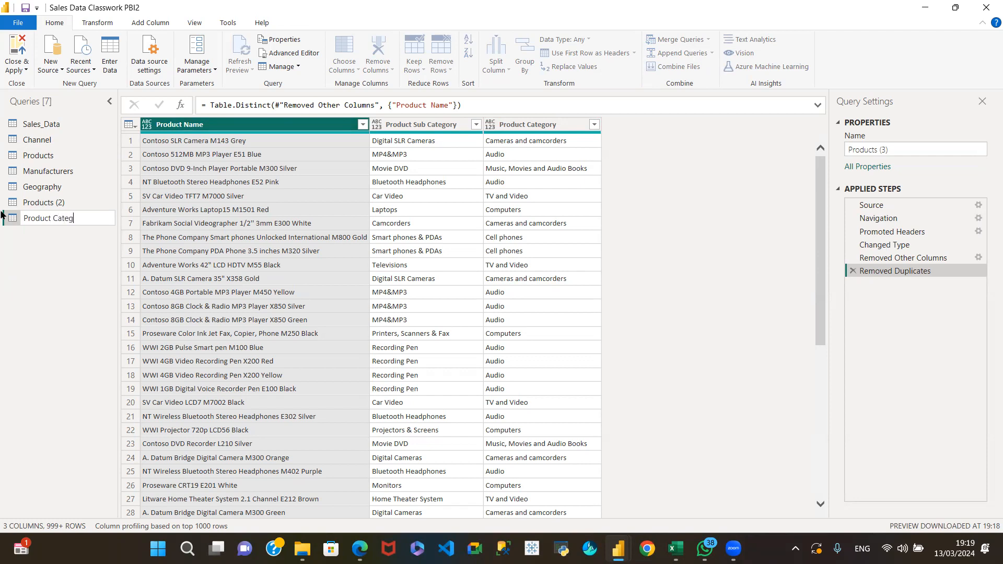
{"action": "type", "text": "ory"}
{"action": "key", "text": "Return"}
{"action": "key", "text": "Return"}
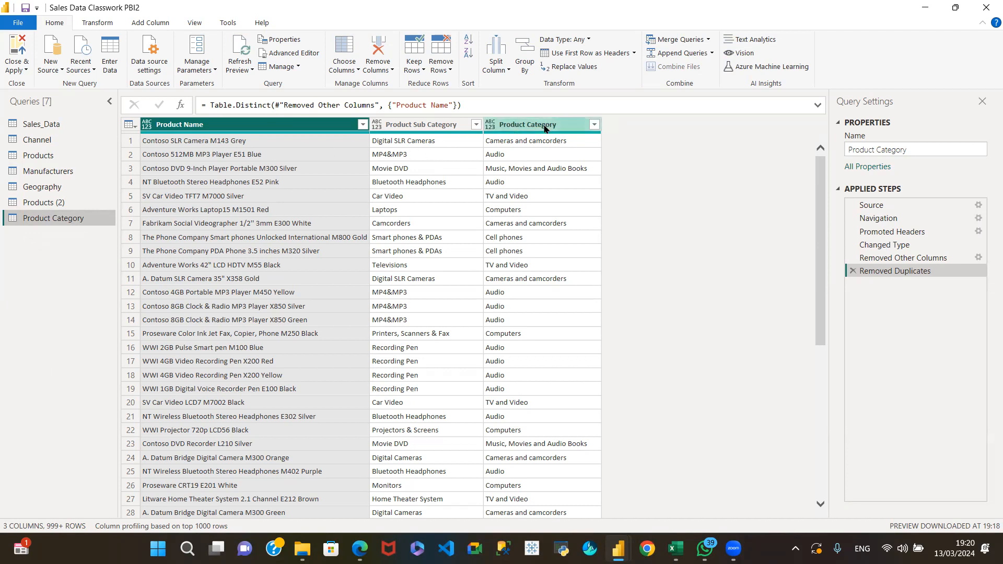
- In the Product Category query, remove all columns other than Product Category
{"action": "left_click", "coordinate": [426, 128]}
{"action": "left_click", "coordinate": [321, 128]}
{"action": "left_click", "coordinate": [580, 126]}
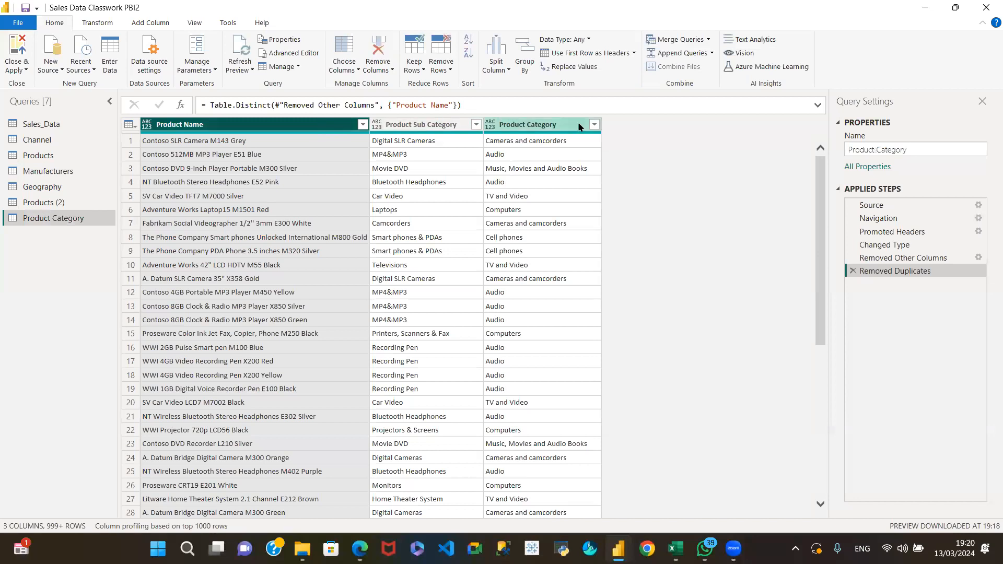
{"action": "right_click", "coordinate": [550, 124]}
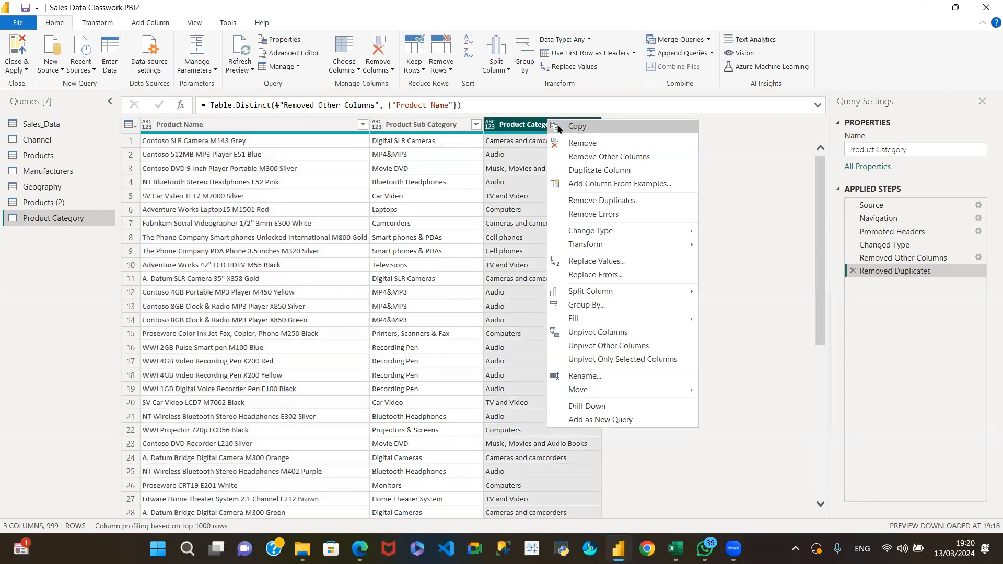
{"action": "left_click", "coordinate": [578, 157]}
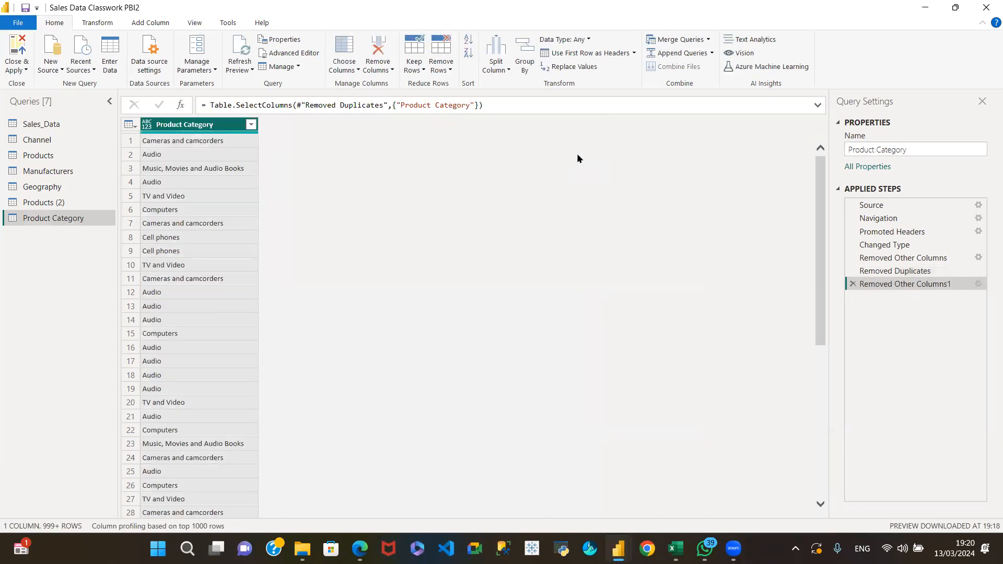
- Rename the Products (2) query as Products SubCategory
{"action": "left_click", "coordinate": [52, 202]}
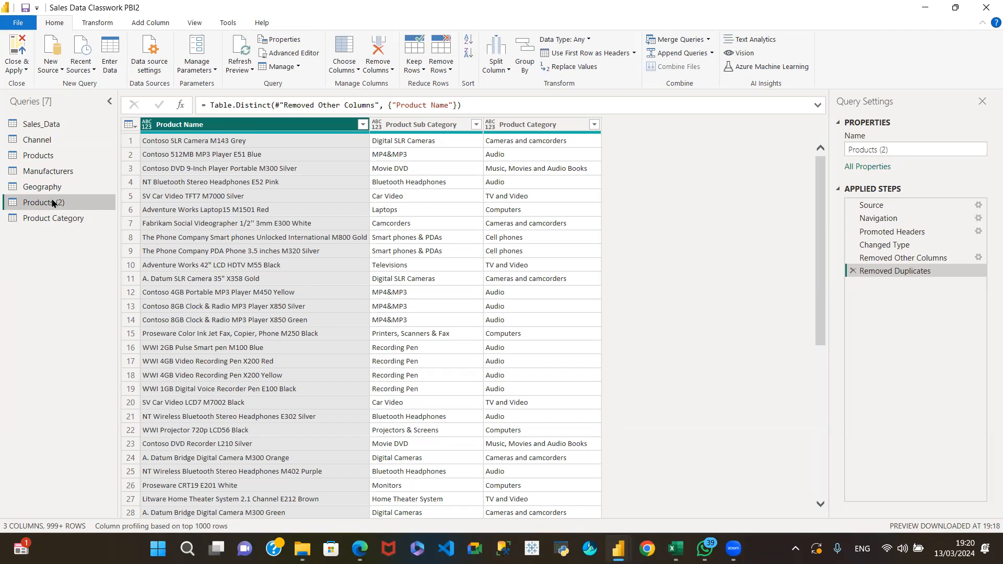
{"action": "double_click", "coordinate": [54, 204]}
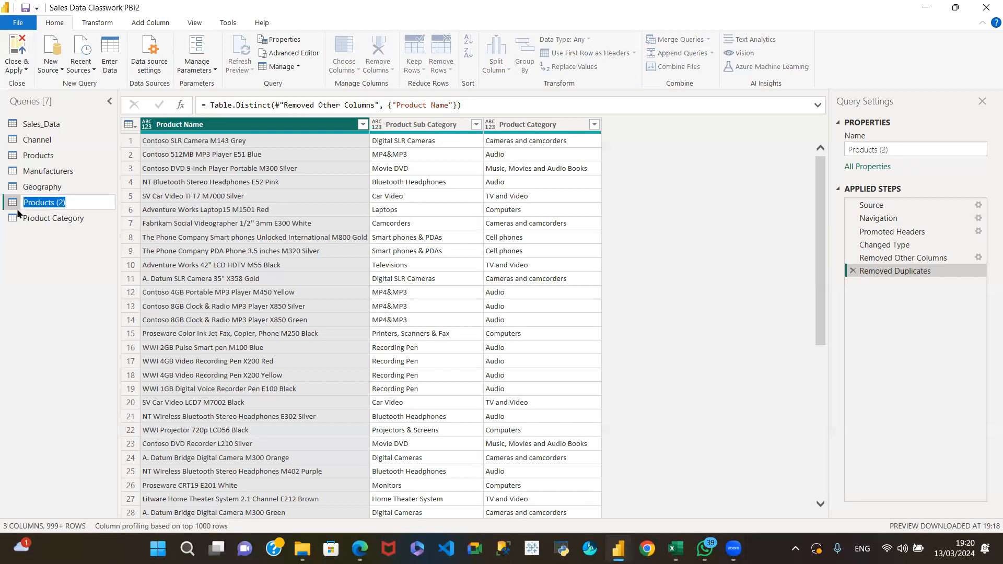
{"action": "left_click", "coordinate": [65, 203]}
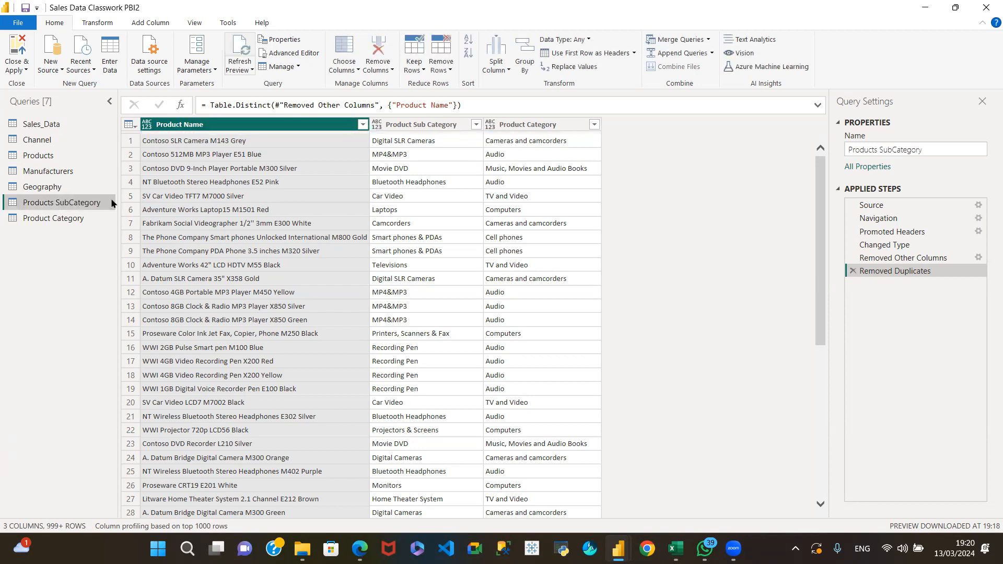
- In the Products SubCategory query, remove all columns other than Product Sub Category and Product Category
{"action": "left_click", "coordinate": [447, 125]}
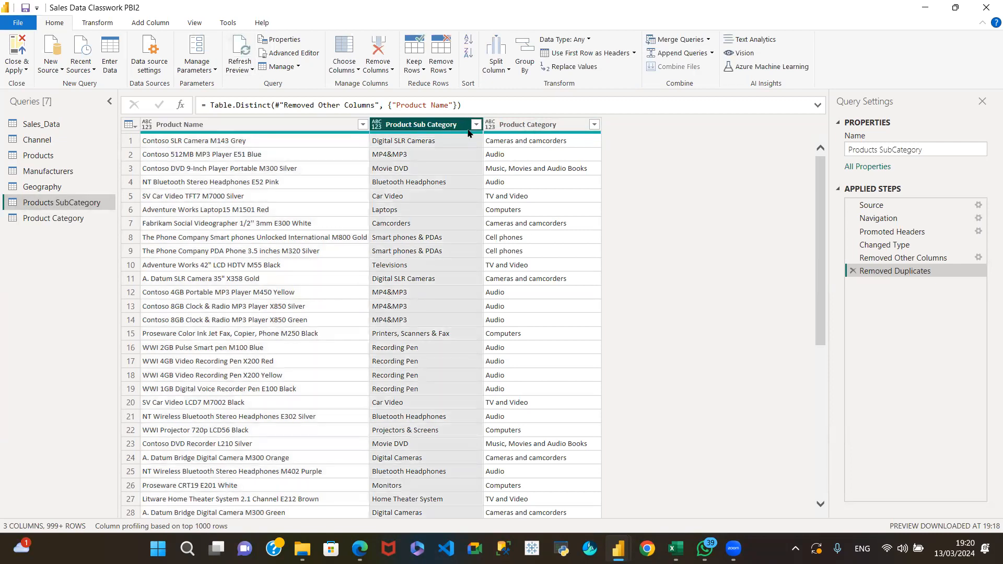
{"action": "left_click", "coordinate": [532, 128], "text": "ctrl"}
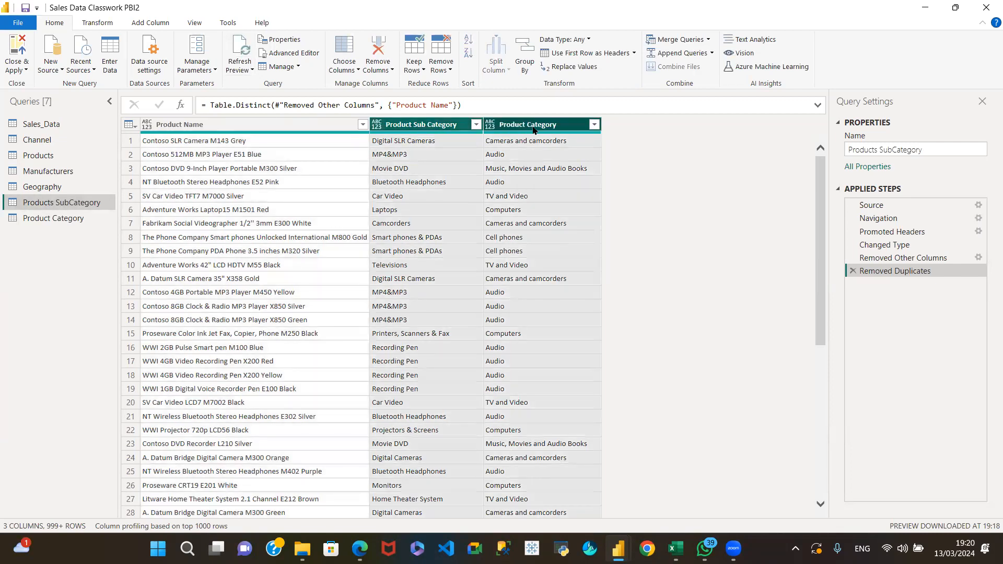
{"action": "right_click", "coordinate": [534, 128]}
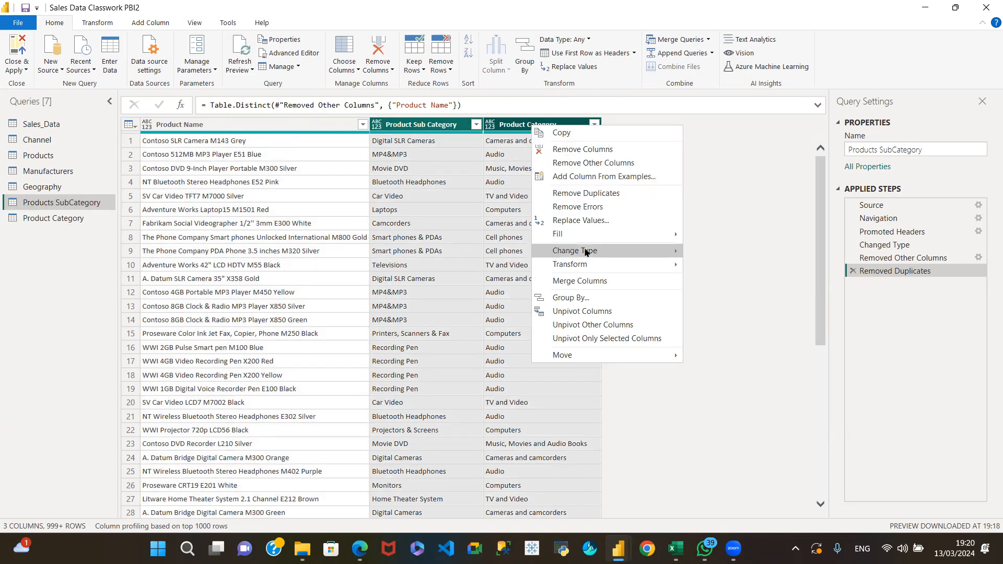
{"action": "left_click", "coordinate": [588, 163]}
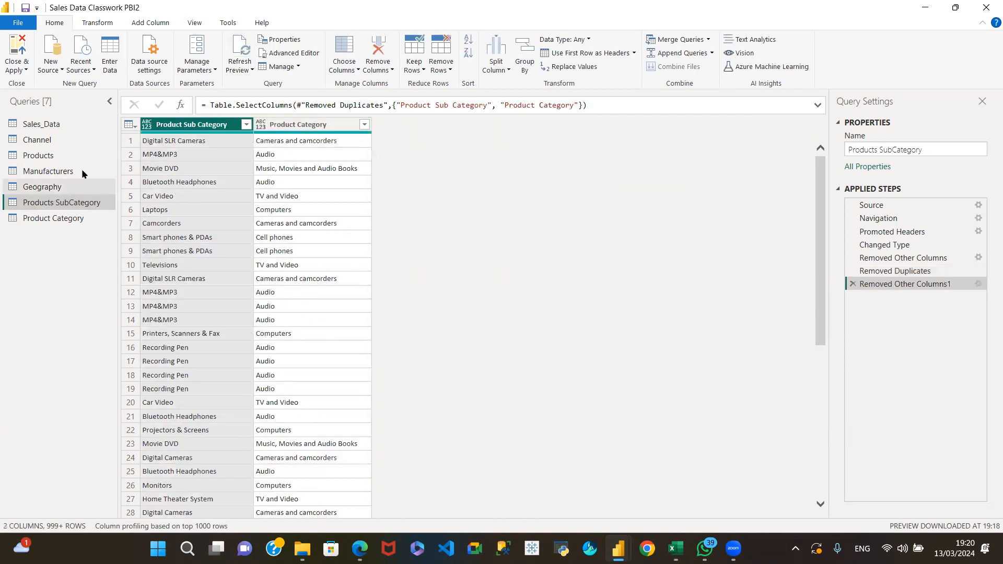
- In the Products query, keep only Product Name and Product Sub Category, and close the query editor with all changes applied
{"action": "left_click", "coordinate": [37, 155]}
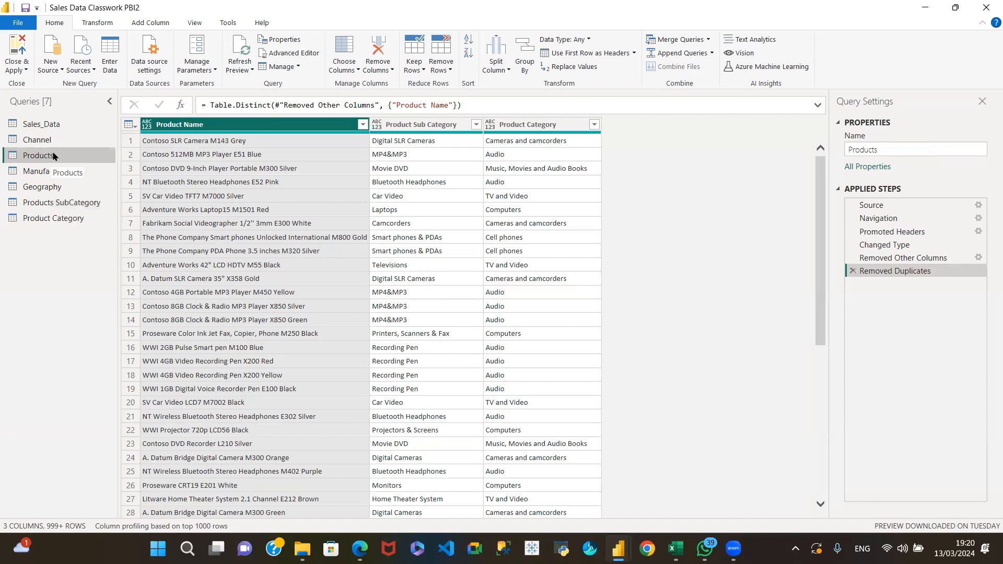
{"action": "left_click", "coordinate": [419, 125], "text": "ctrl"}
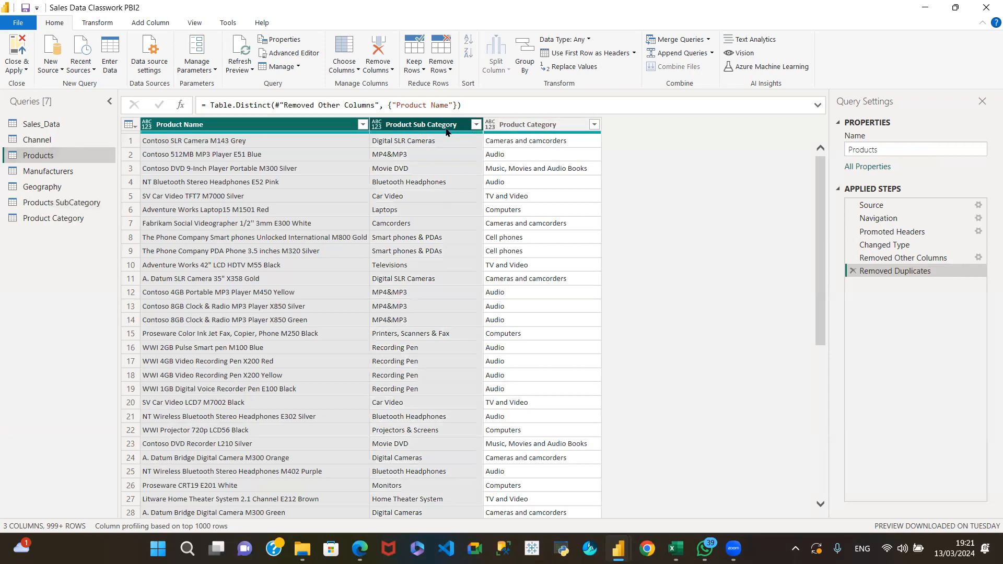
{"action": "right_click", "coordinate": [432, 127]}
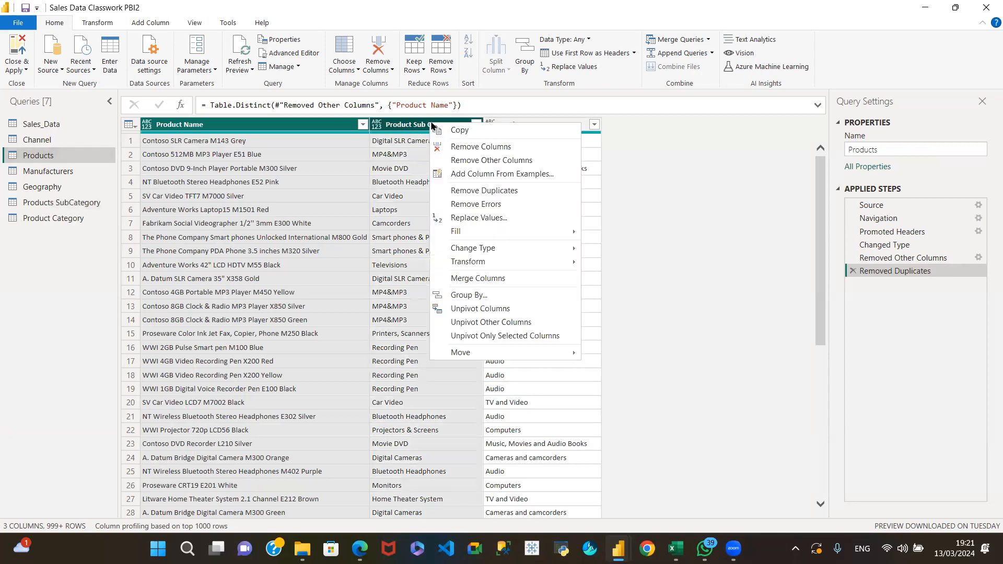
{"action": "left_click", "coordinate": [490, 164]}
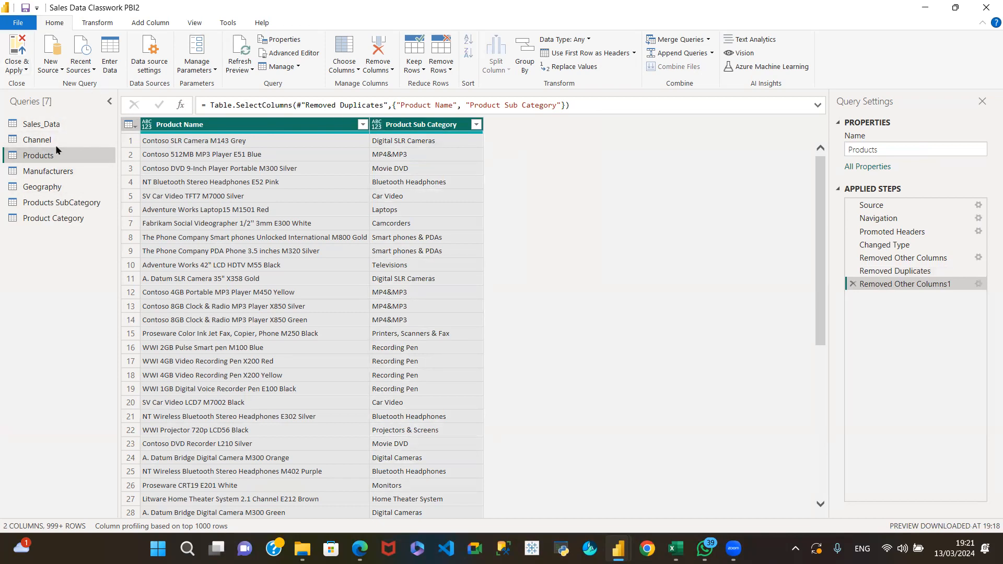
{"action": "left_click", "coordinate": [25, 71]}
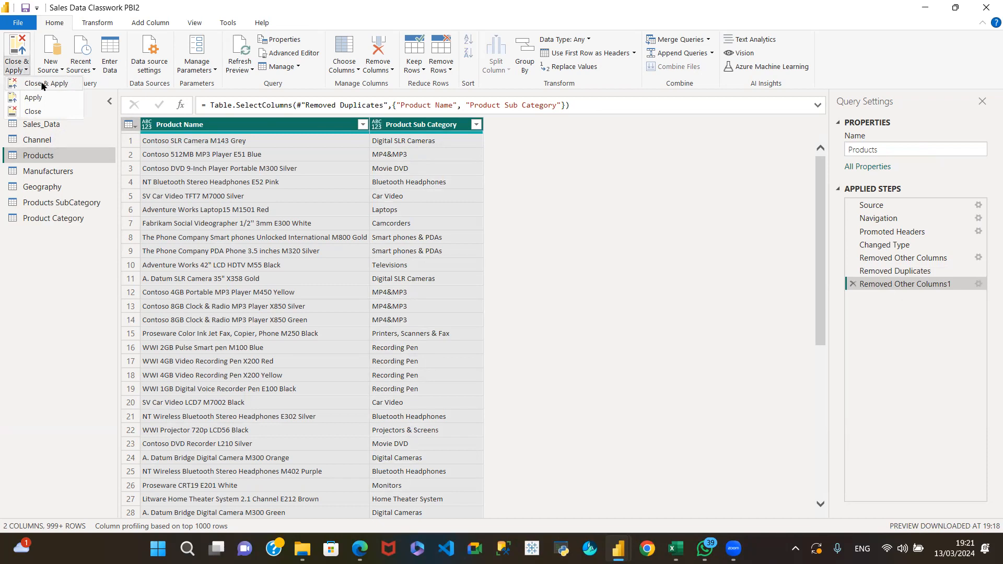
{"action": "left_click", "coordinate": [46, 85]}
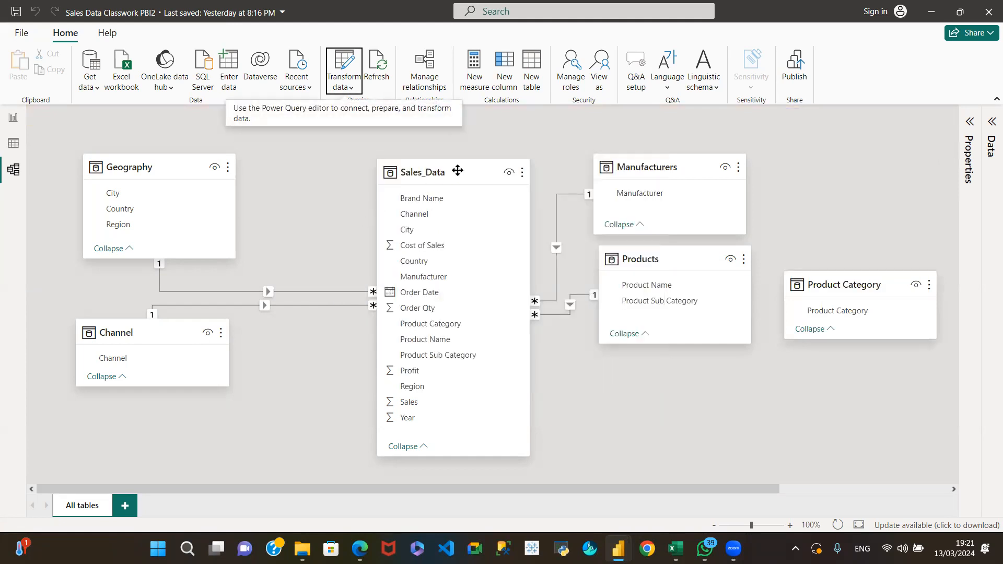
- Rearrange the model diagram, moving Sales_Data, Manufacturers and Products closer together and placing Products SubCategory beside Products
{"action": "left_click_drag", "start_coordinate": [466, 173], "coordinate": [414, 167]}
{"action": "left_click_drag", "start_coordinate": [673, 167], "coordinate": [612, 162]}
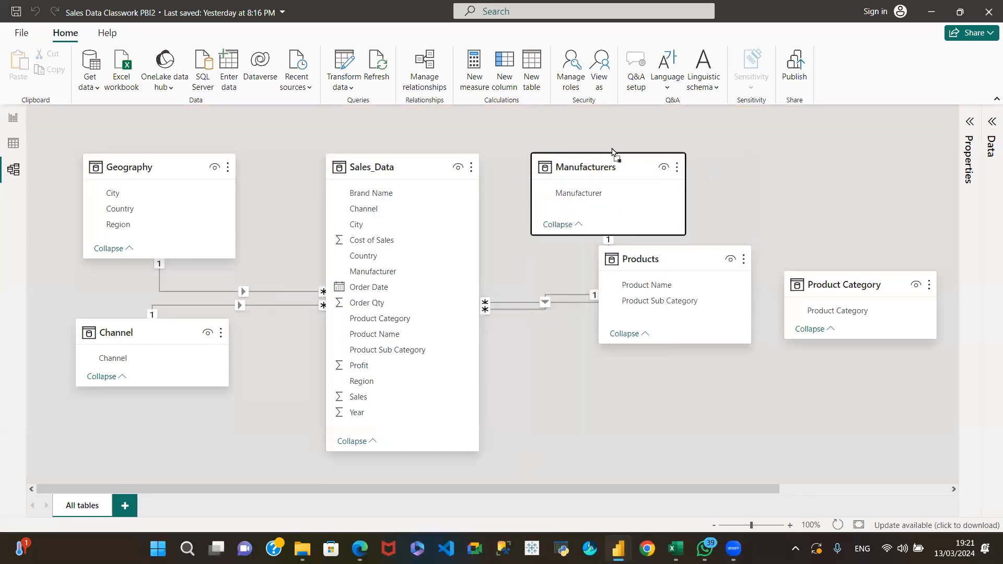
{"action": "left_click_drag", "start_coordinate": [658, 267], "coordinate": [606, 267]}
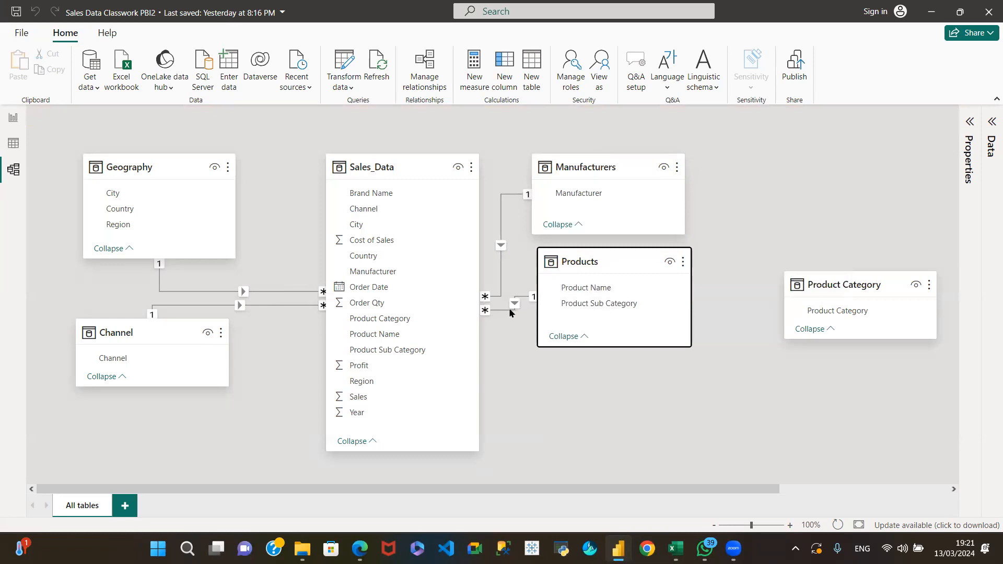
{"action": "mouse_move", "coordinate": [869, 293]}
{"action": "left_mouse_down"}
{"action": "mouse_move", "coordinate": [735, 395]}
{"action": "mouse_move", "coordinate": [851, 286]}
{"action": "left_mouse_up"}
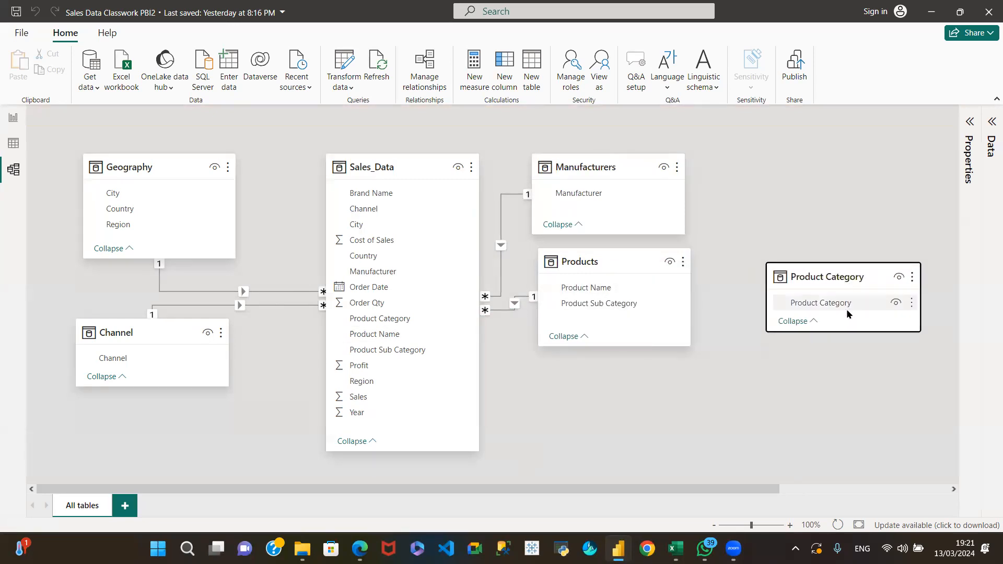
{"action": "left_click_drag", "start_coordinate": [732, 488], "coordinate": [945, 488]}
{"action": "left_click_drag", "start_coordinate": [852, 276], "coordinate": [787, 261]}
{"action": "left_click", "coordinate": [921, 282]}
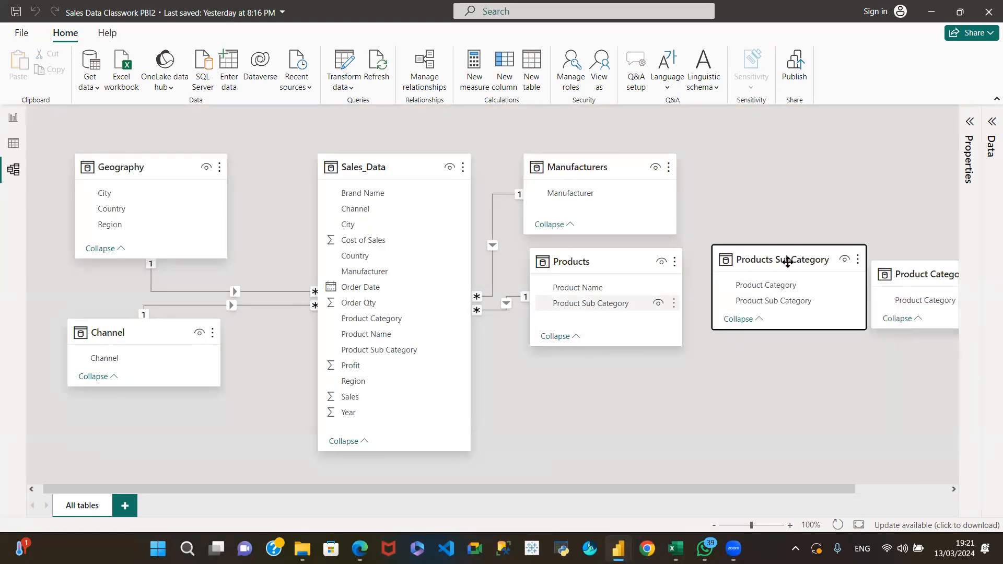
{"action": "left_click", "coordinate": [795, 303]}
{"action": "left_click_drag", "start_coordinate": [782, 300], "coordinate": [600, 305]}
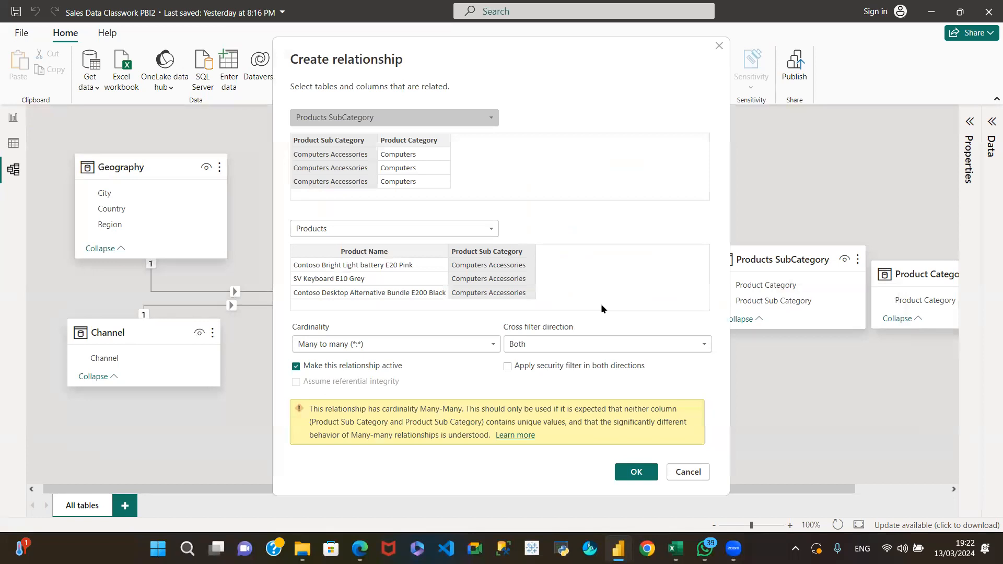
{"action": "left_click", "coordinate": [689, 472]}
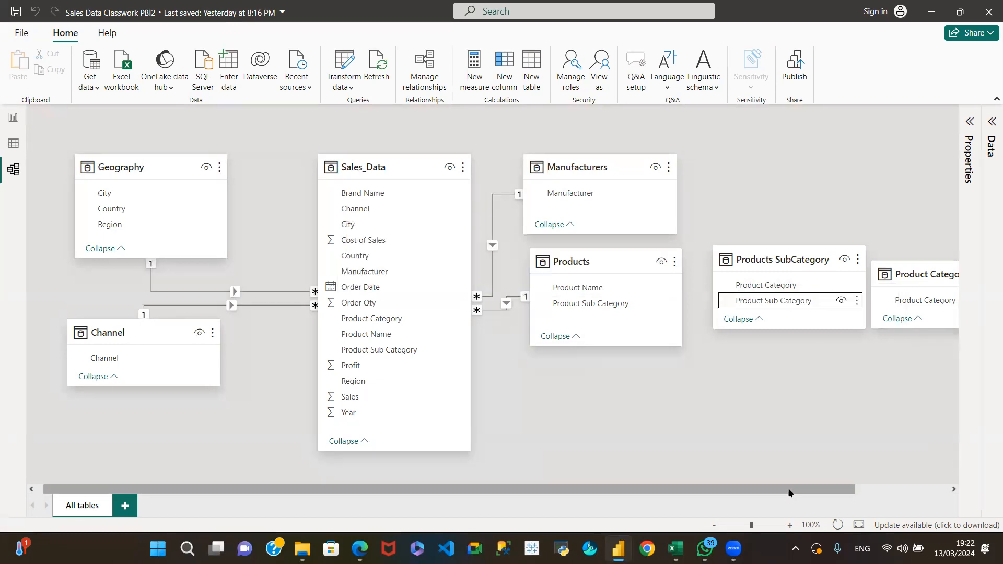
- Space the Products SubCategory and Product Category tables apart in the model diagram
{"action": "left_click_drag", "start_coordinate": [789, 492], "coordinate": [930, 509]}
{"action": "left_click_drag", "start_coordinate": [687, 258], "coordinate": [699, 272]}
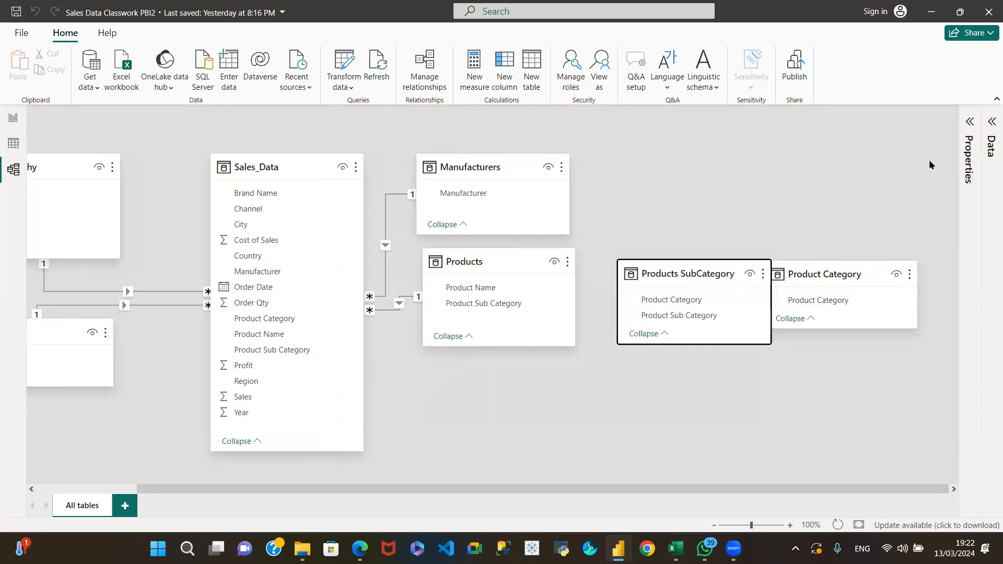
{"action": "left_click", "coordinate": [893, 275]}
{"action": "left_click_drag", "start_coordinate": [893, 272], "coordinate": [940, 268]}
{"action": "left_click_drag", "start_coordinate": [713, 270], "coordinate": [705, 270]}
{"action": "left_click_drag", "start_coordinate": [888, 269], "coordinate": [881, 269]}
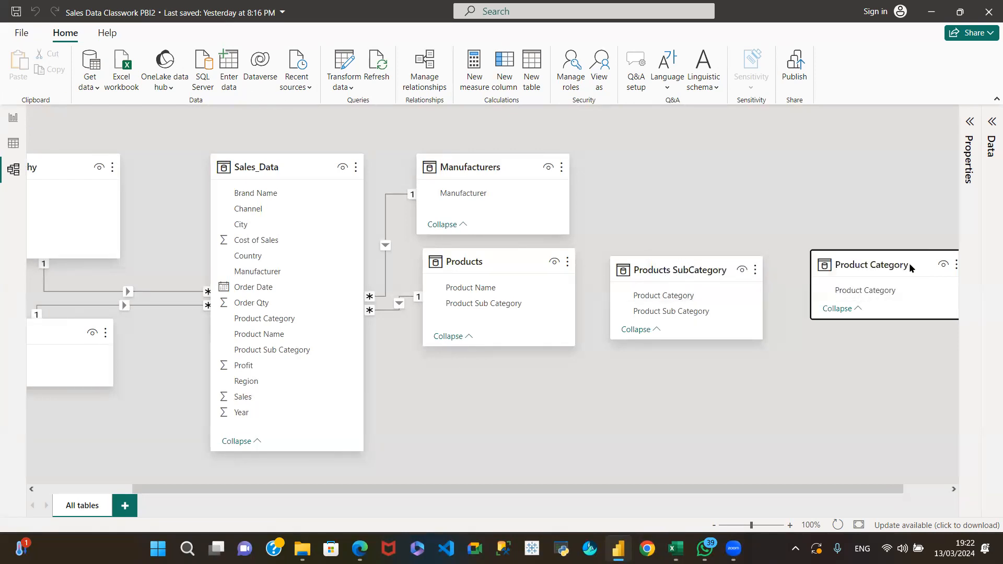
- Reopen the query editor and remove duplicates from the Product Sub Category column of the Products SubCategory query
{"action": "left_click", "coordinate": [345, 88]}
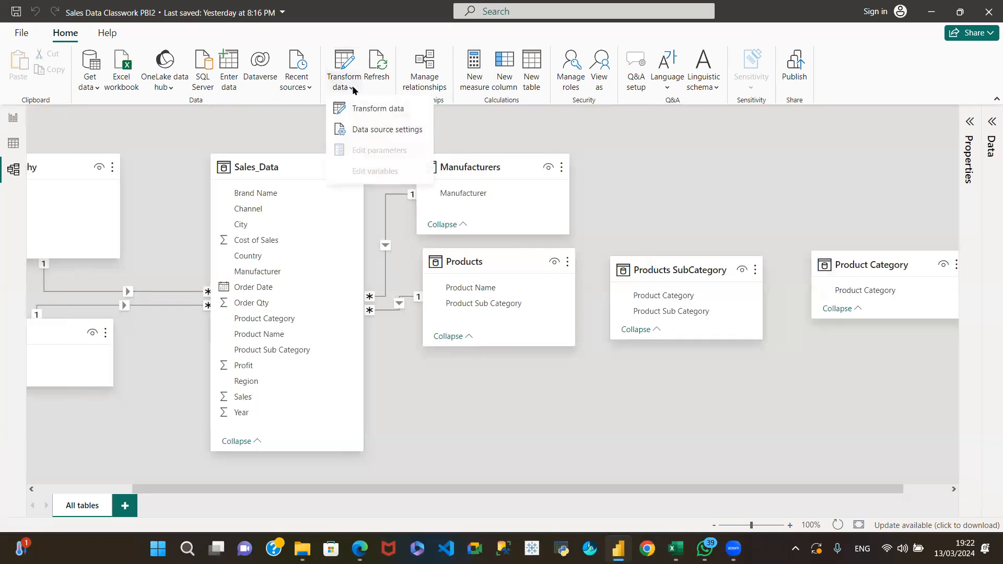
{"action": "left_click", "coordinate": [373, 105]}
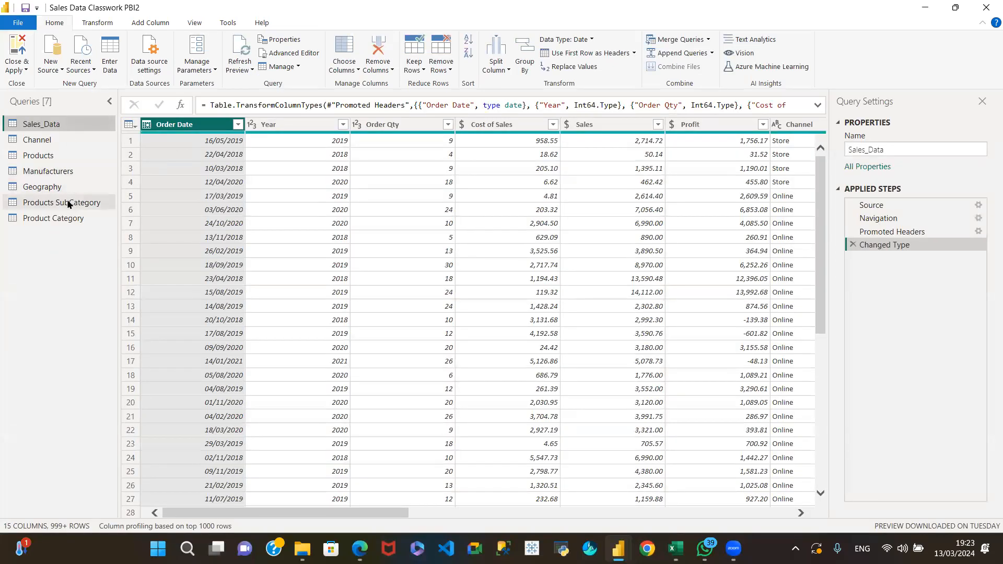
{"action": "left_click", "coordinate": [67, 203]}
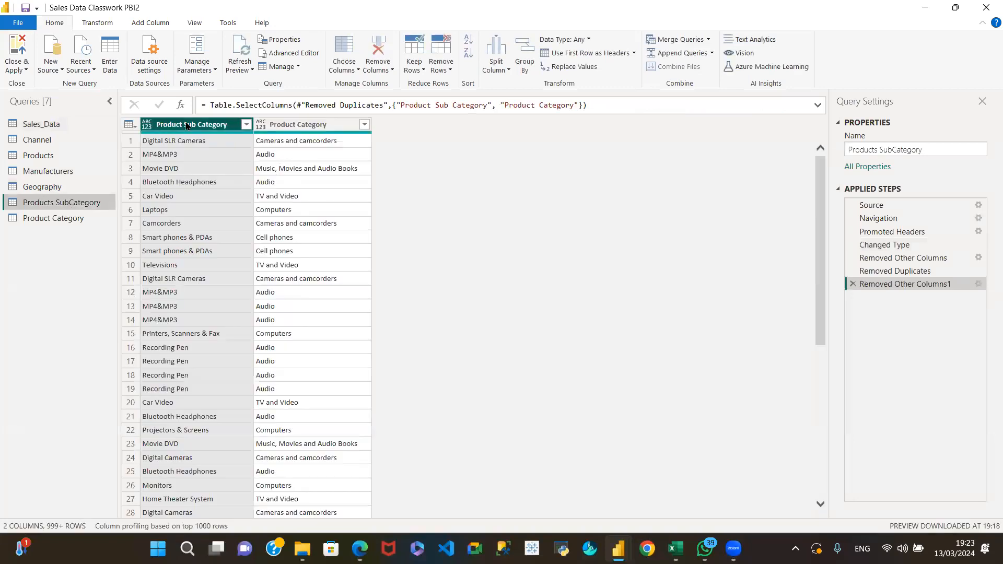
{"action": "right_click", "coordinate": [191, 126]}
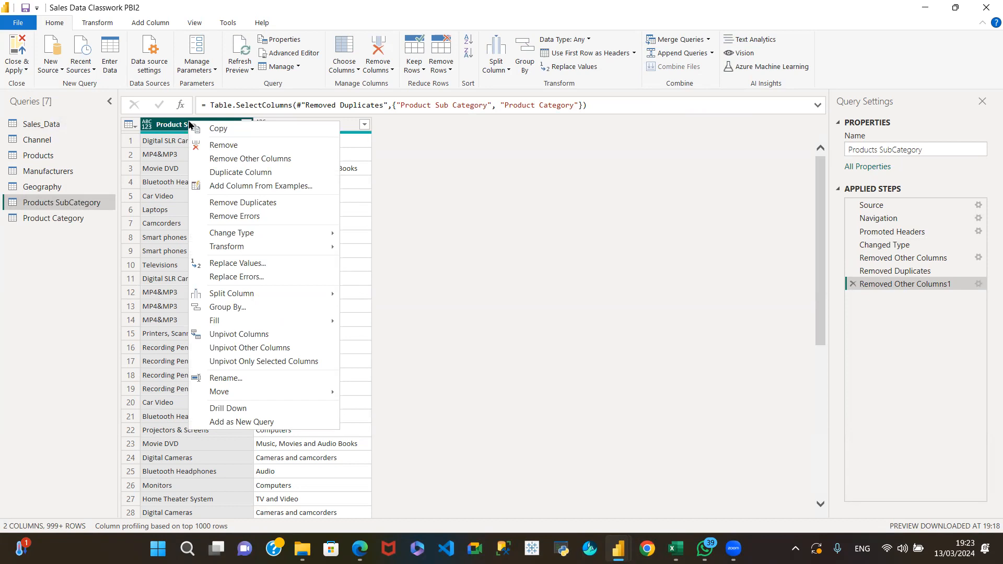
{"action": "left_click", "coordinate": [215, 202]}
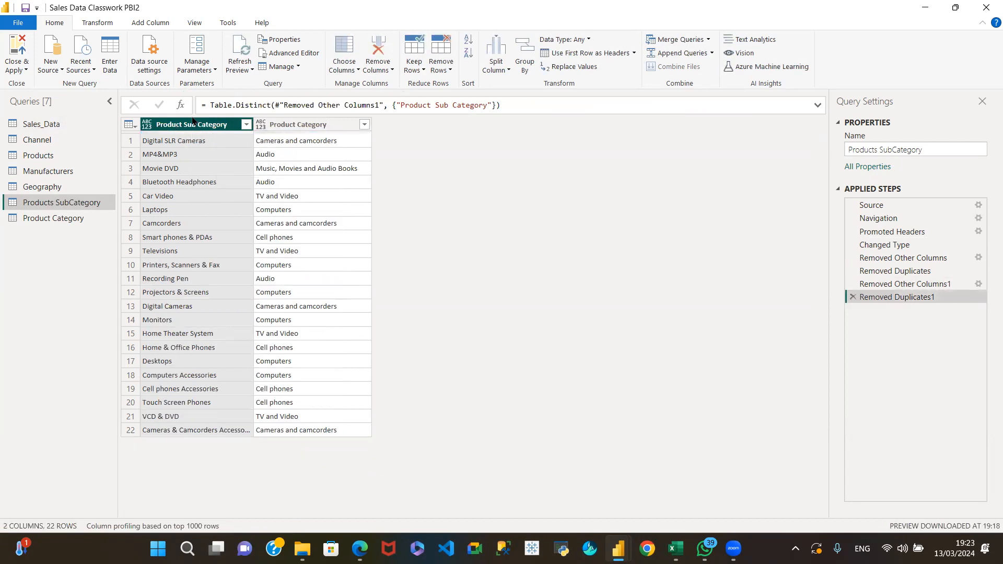
- Remove duplicates from the Product Category query's column, and close the query editor with the changes applied
{"action": "left_click", "coordinate": [67, 219]}
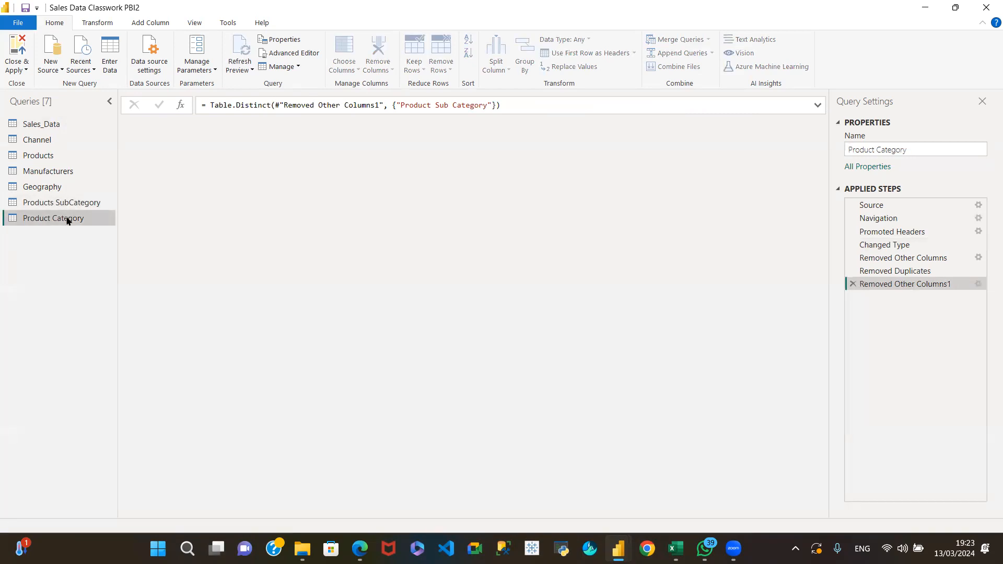
{"action": "right_click", "coordinate": [205, 126]}
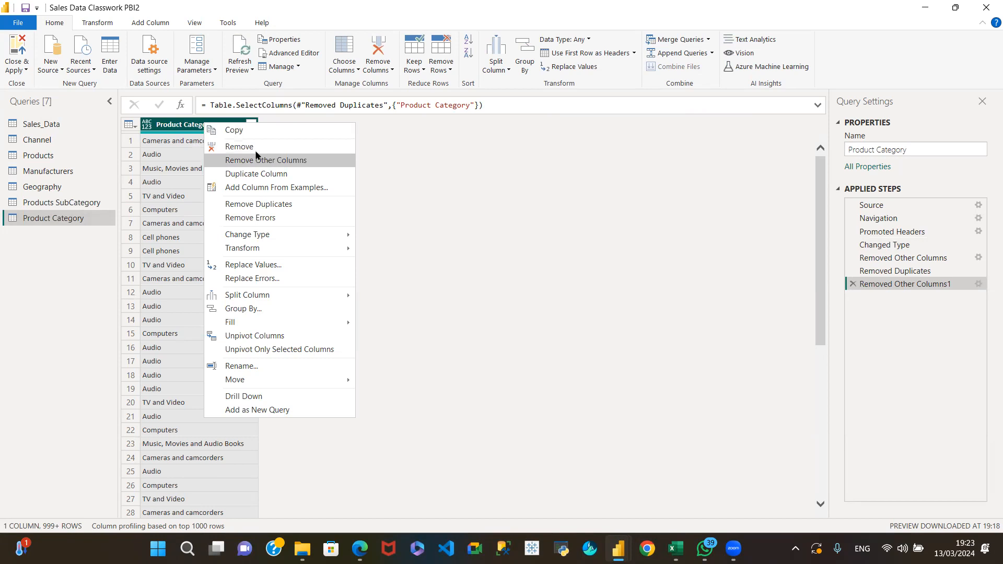
{"action": "left_click", "coordinate": [262, 204]}
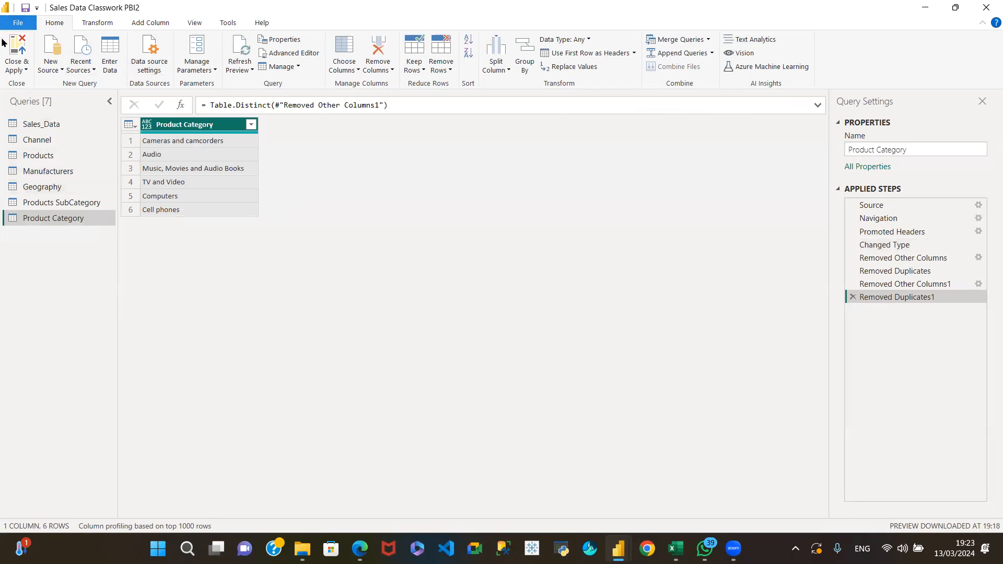
{"action": "left_click", "coordinate": [27, 71]}
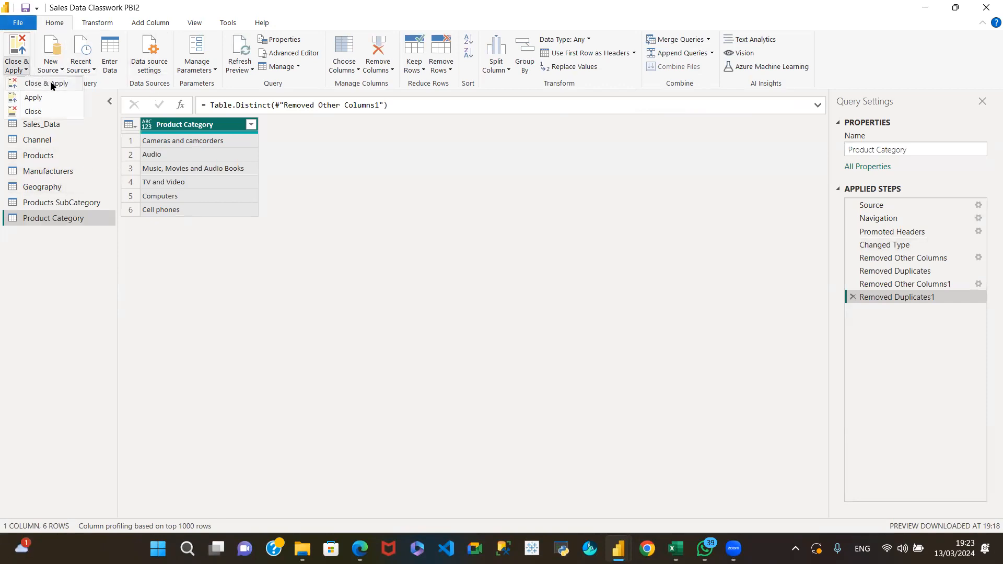
{"action": "left_click", "coordinate": [53, 83]}
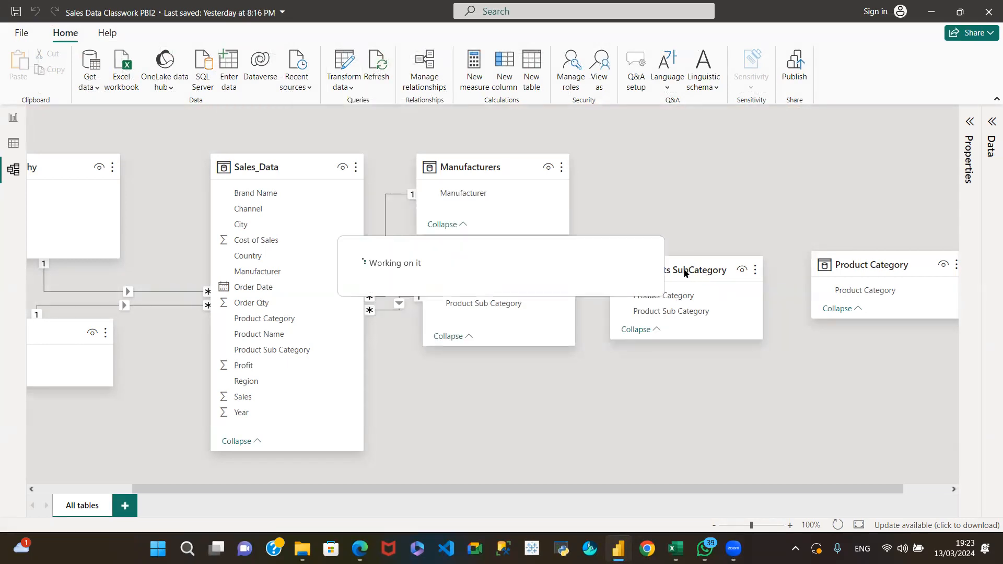
- Move the two category tables closer to Products and relate Products SubCategory to Products on Product Sub Category
{"action": "left_click_drag", "start_coordinate": [690, 263], "coordinate": [677, 265]}
{"action": "left_click_drag", "start_coordinate": [905, 264], "coordinate": [857, 264]}
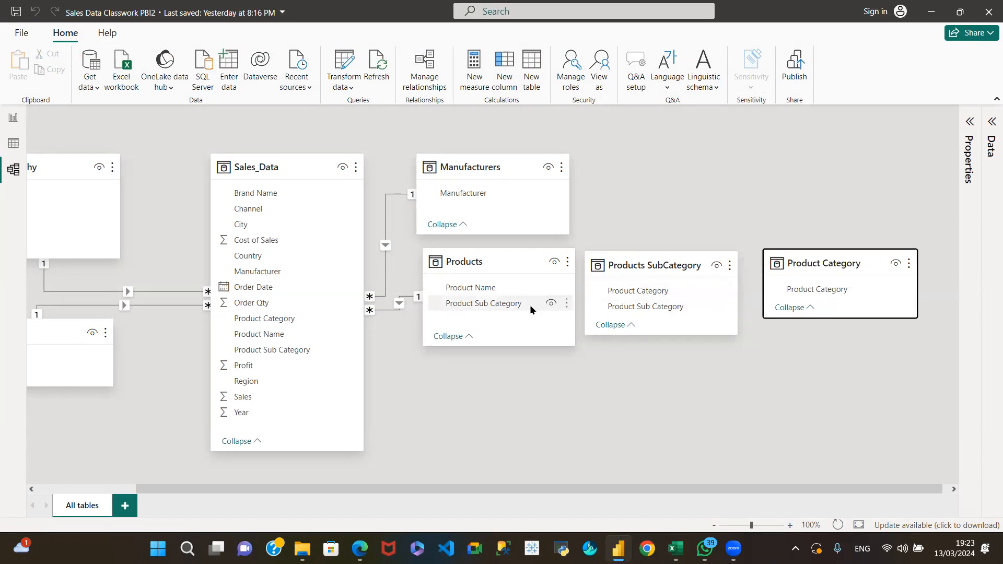
{"action": "left_click", "coordinate": [647, 307]}
{"action": "left_click_drag", "start_coordinate": [632, 306], "coordinate": [483, 302]}
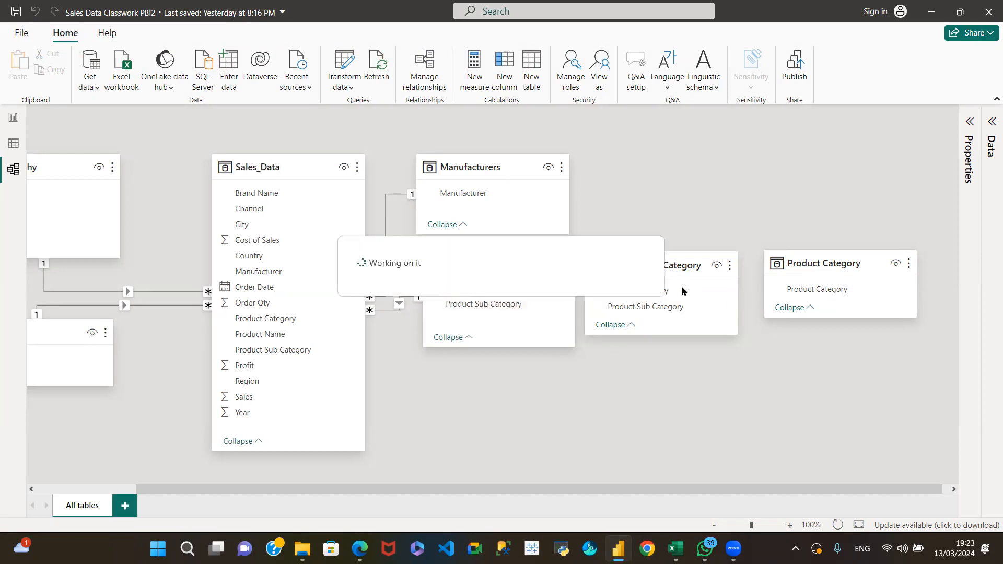
- Place Products SubCategory and Product Category in line with Manufacturers, and relate the two tables on Product Category
{"action": "left_click_drag", "start_coordinate": [681, 264], "coordinate": [757, 164]}
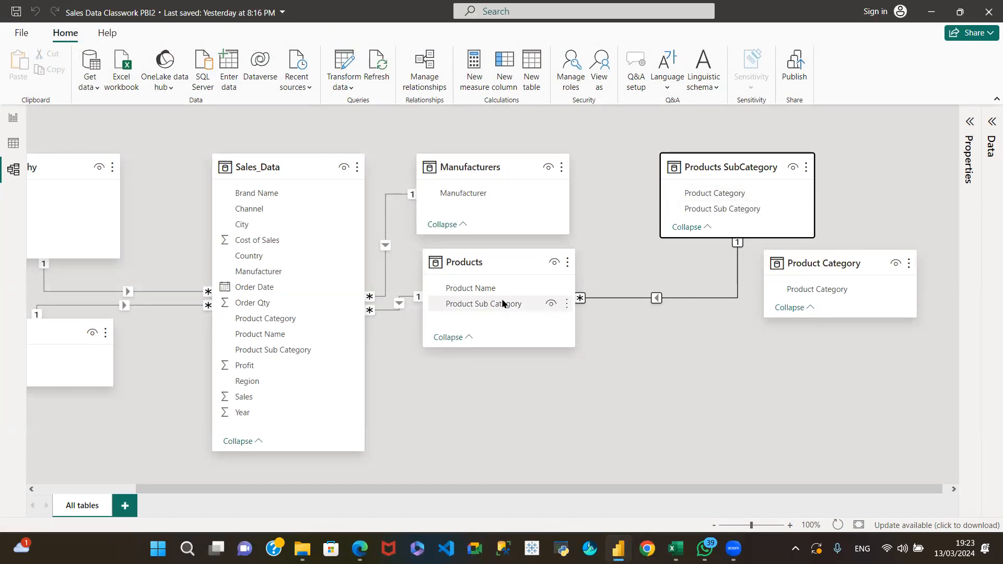
{"action": "left_click", "coordinate": [870, 269]}
{"action": "left_click_drag", "start_coordinate": [869, 269], "coordinate": [722, 191]}
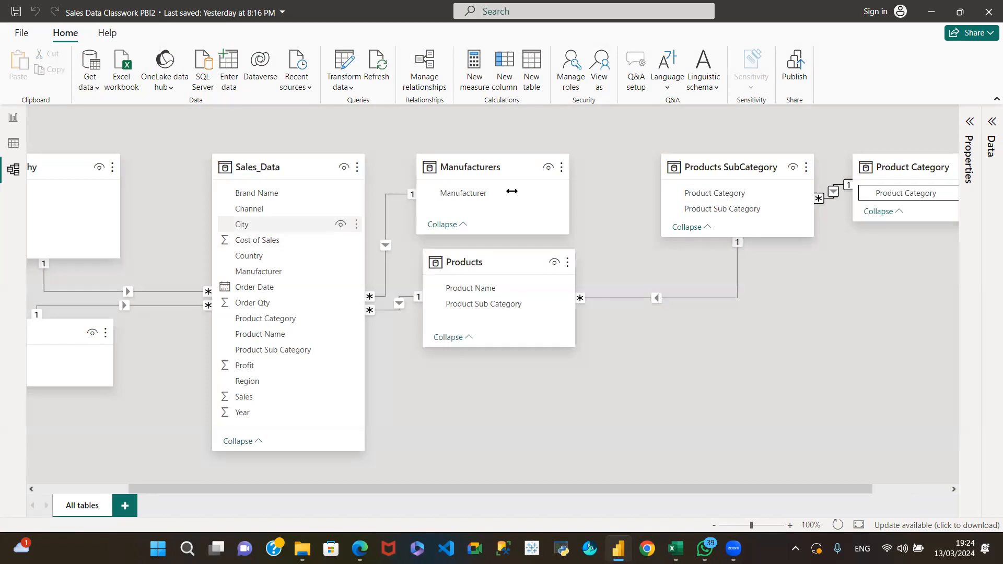
- Arrange the Products, Products SubCategory and Product Category tables as a rising staircase, with Products below Manufacturers
{"action": "left_click_drag", "start_coordinate": [727, 172], "coordinate": [704, 215]}
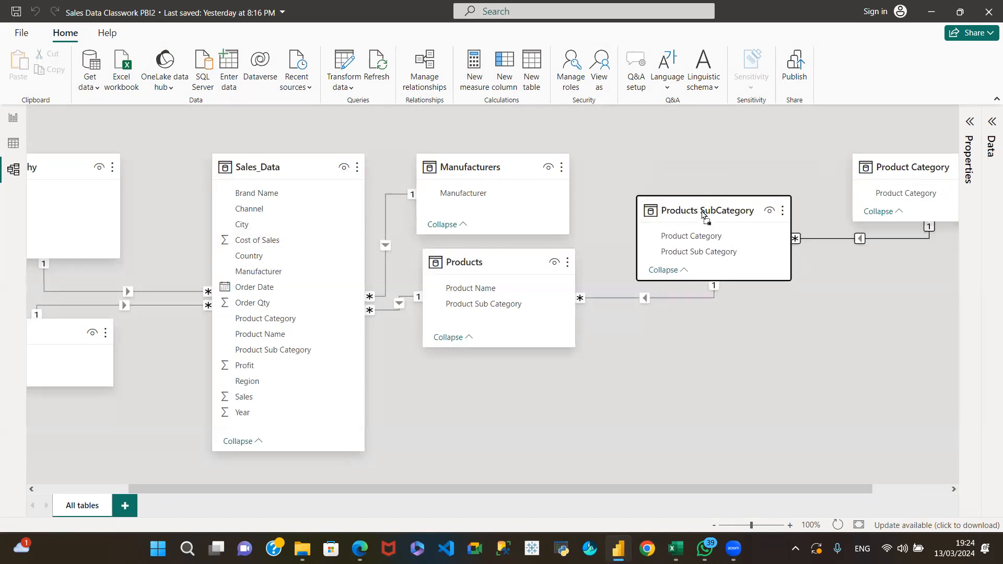
{"action": "left_click_drag", "start_coordinate": [926, 166], "coordinate": [846, 166]}
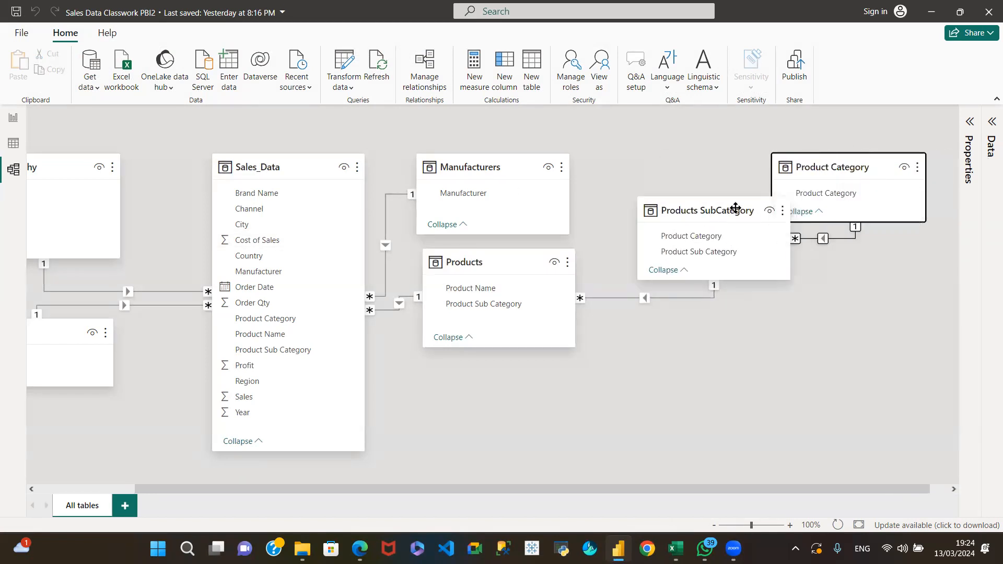
{"action": "left_click_drag", "start_coordinate": [736, 207], "coordinate": [700, 216]}
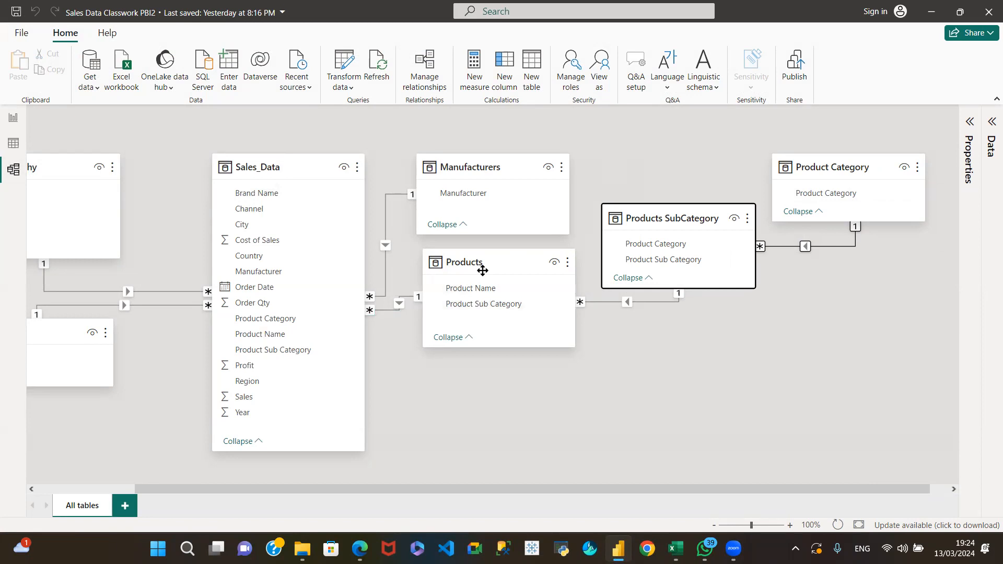
{"action": "left_click_drag", "start_coordinate": [480, 261], "coordinate": [465, 324]}
{"action": "left_click_drag", "start_coordinate": [672, 217], "coordinate": [665, 232]}
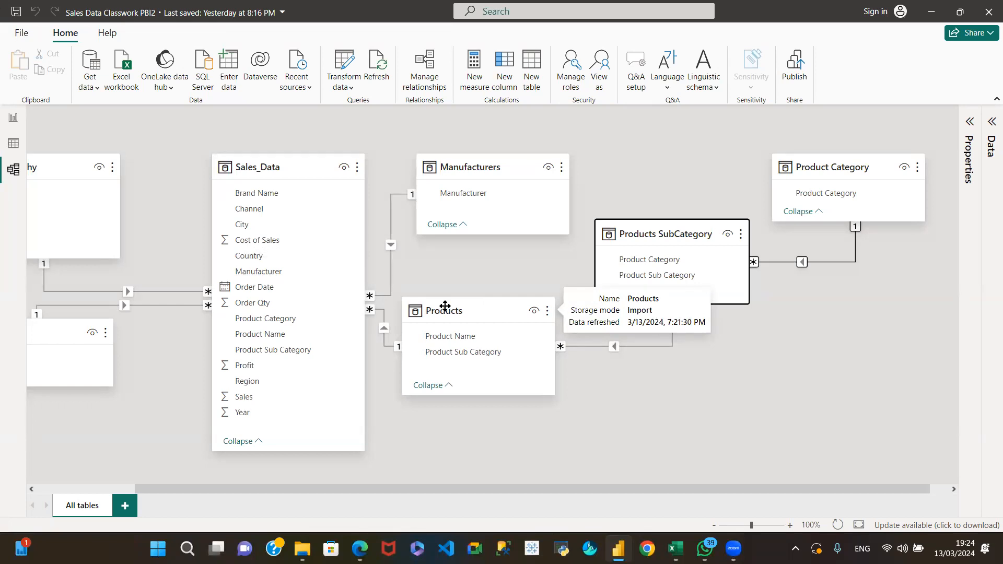
{"action": "left_click_drag", "start_coordinate": [475, 310], "coordinate": [466, 312]}
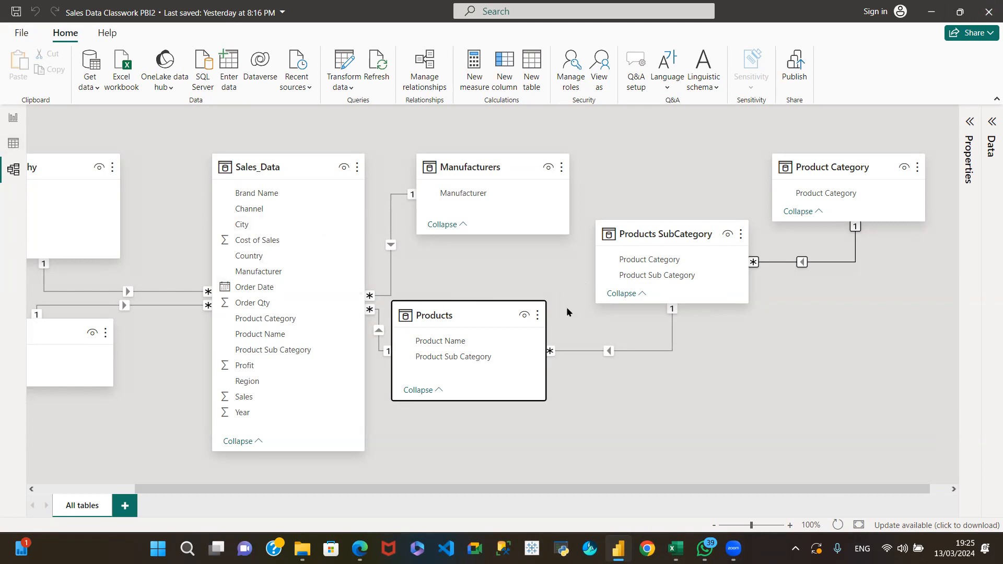
{"action": "mouse_move", "coordinate": [493, 320]}
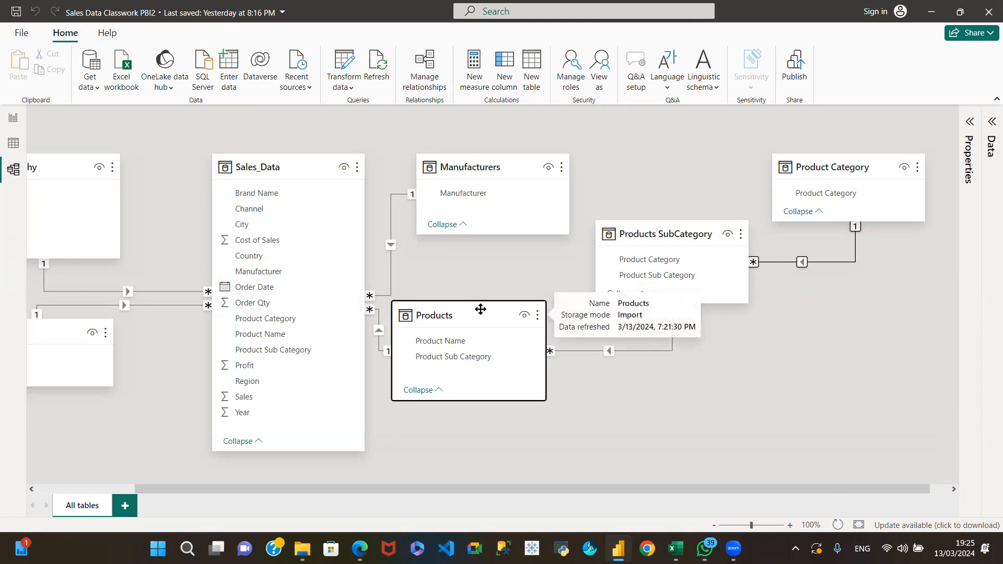
- Shuffle the three product tables so Product Category sits below Manufacturers, with Products beside it and Products SubCategory farthest from Sales_Data
{"action": "left_click_drag", "start_coordinate": [479, 311], "coordinate": [580, 361]}
{"action": "left_click_drag", "start_coordinate": [774, 392], "coordinate": [959, 211]}
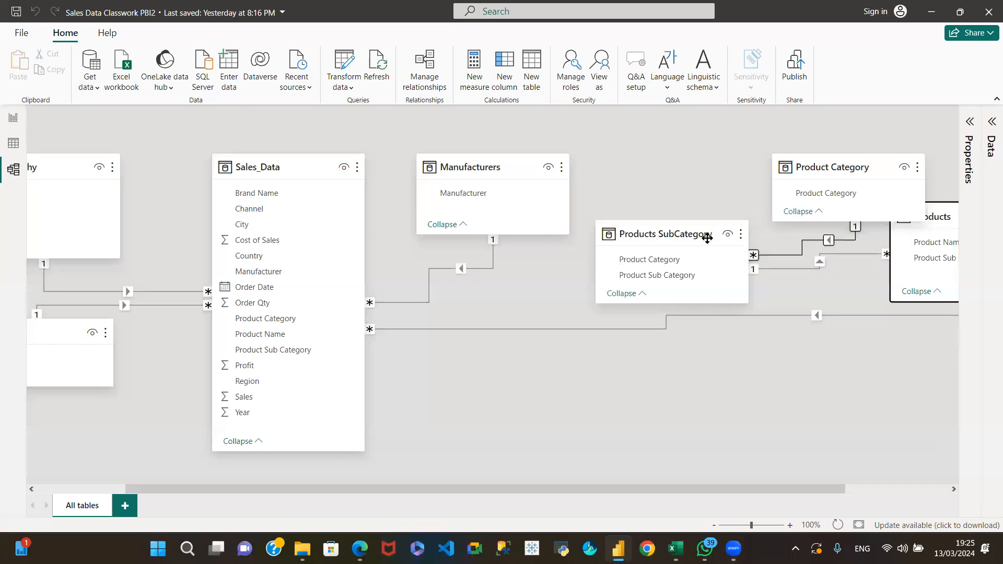
{"action": "mouse_move", "coordinate": [663, 233]}
{"action": "left_click_drag", "start_coordinate": [673, 249], "coordinate": [842, 276]}
{"action": "left_click_drag", "start_coordinate": [859, 155], "coordinate": [493, 321]}
{"action": "left_click_drag", "start_coordinate": [762, 254], "coordinate": [603, 261]}
{"action": "left_click_drag", "start_coordinate": [917, 216], "coordinate": [815, 211]}
{"action": "left_click_drag", "start_coordinate": [679, 258], "coordinate": [950, 317]}
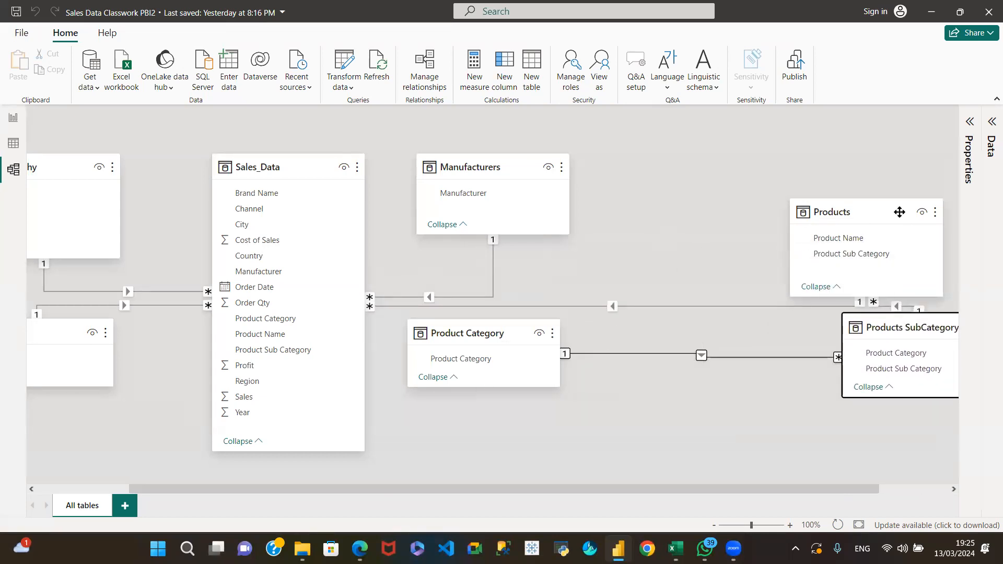
{"action": "left_click_drag", "start_coordinate": [901, 214], "coordinate": [709, 278]}
{"action": "left_click_drag", "start_coordinate": [900, 322], "coordinate": [840, 192]}
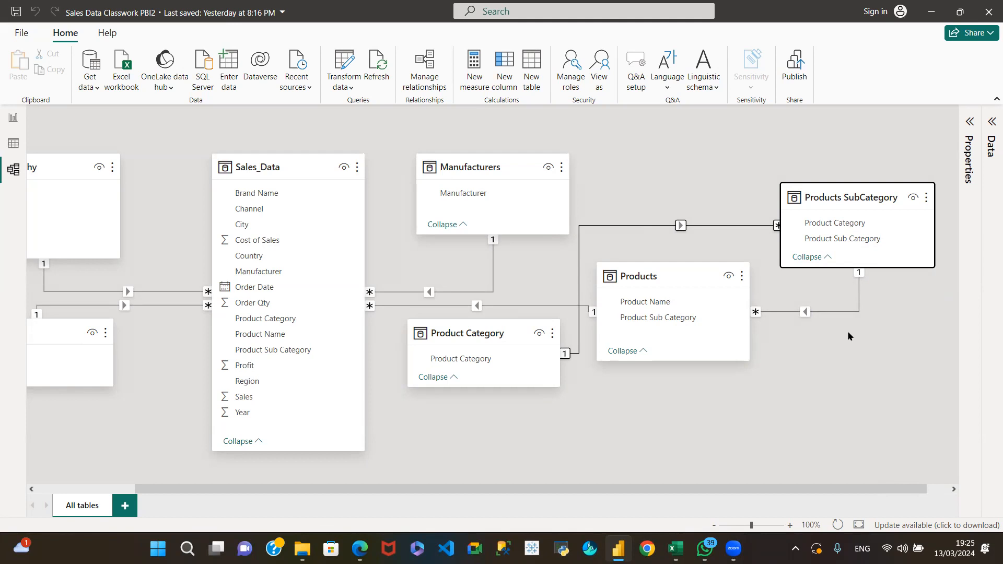
- Delete the relationship between Products and Products SubCategory and the one between Product Category and Products SubCategory
{"action": "left_click", "coordinate": [804, 311]}
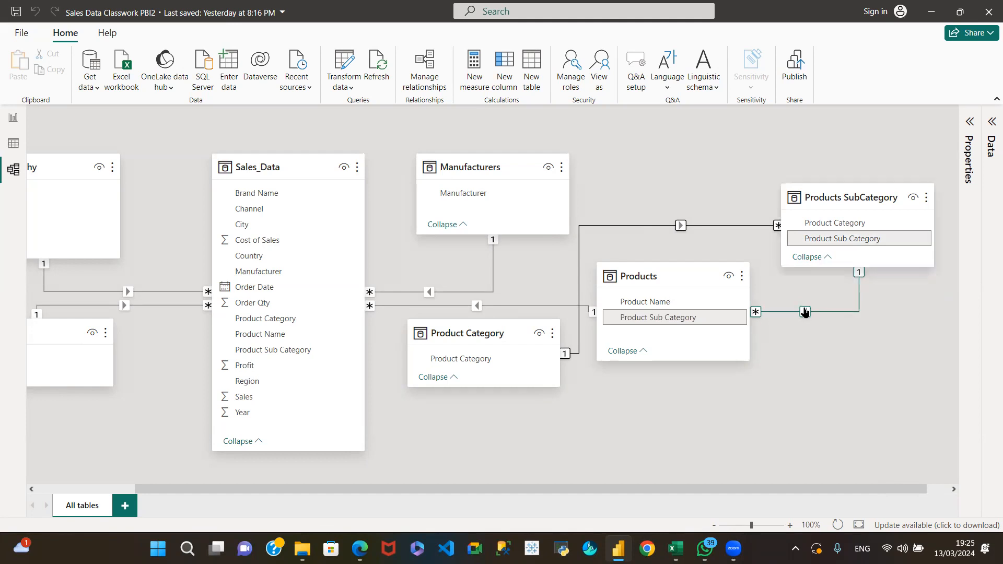
{"action": "right_click", "coordinate": [805, 312]}
{"action": "left_click", "coordinate": [818, 318]}
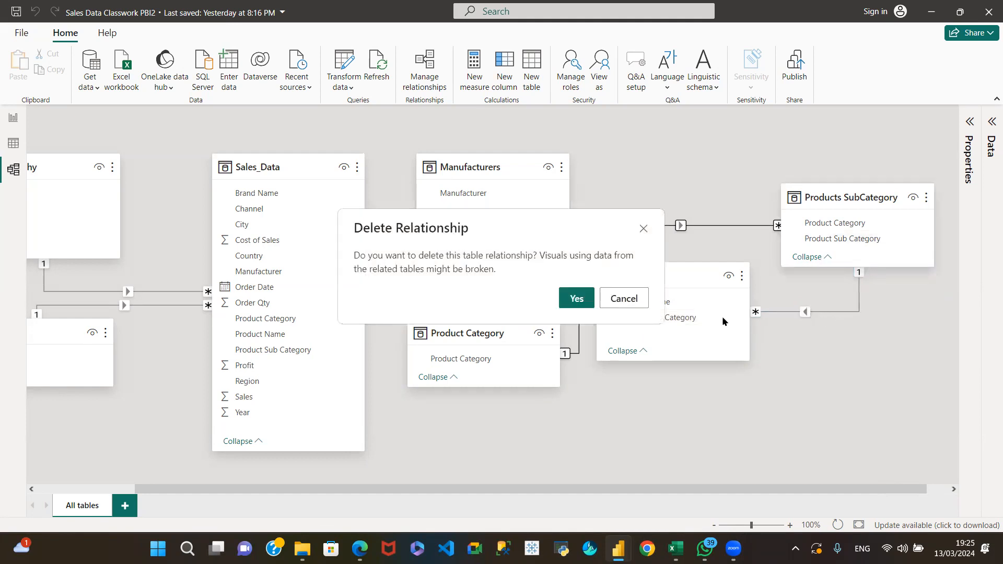
{"action": "left_click", "coordinate": [568, 298]}
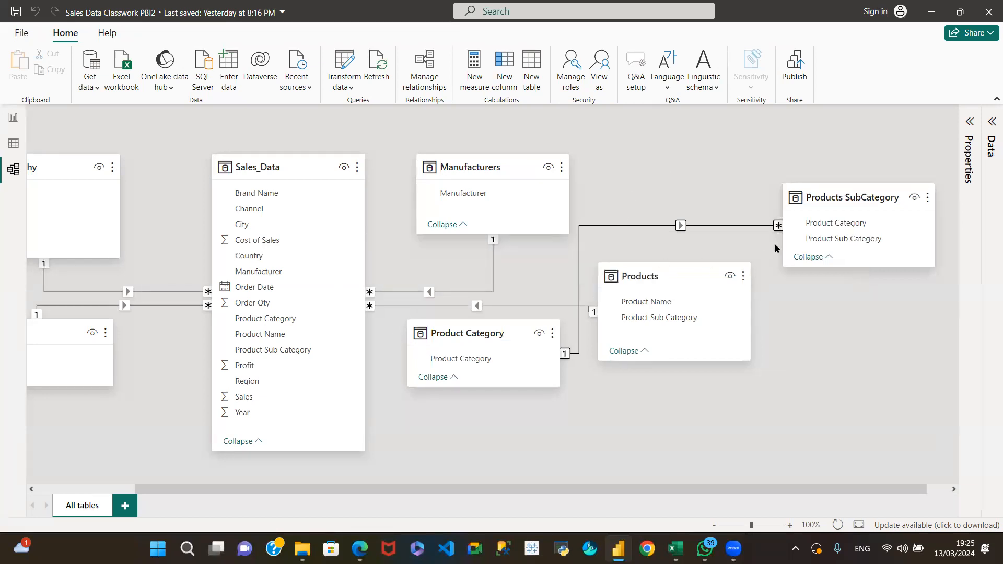
{"action": "right_click", "coordinate": [682, 226]}
{"action": "left_click", "coordinate": [703, 230]}
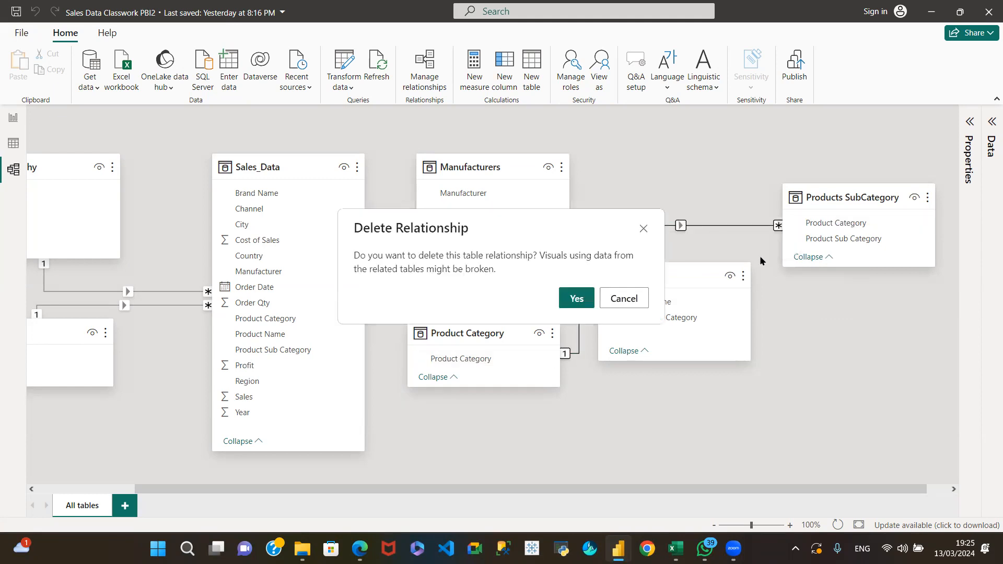
{"action": "left_click", "coordinate": [573, 299]}
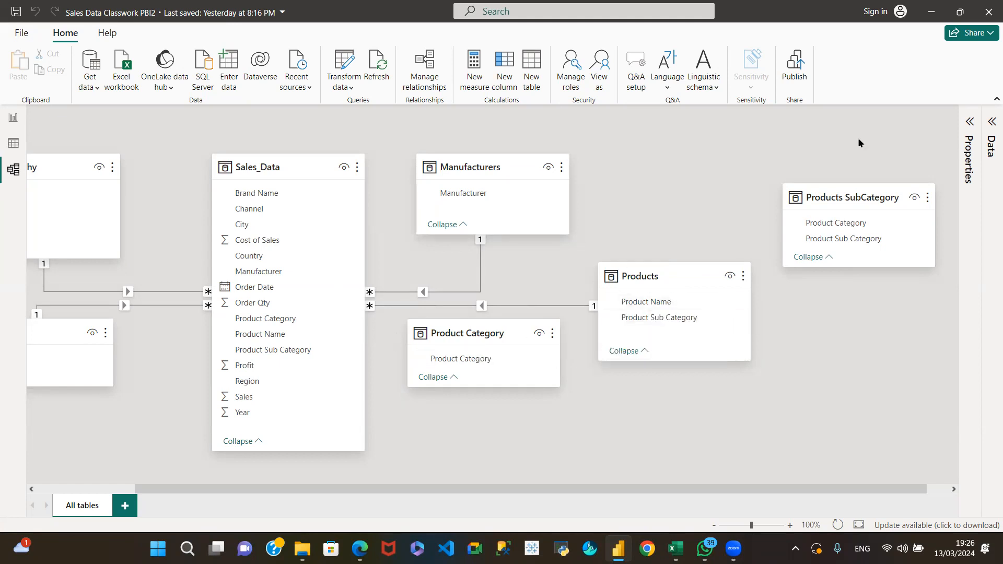
- Space the Product Category, Products and Products SubCategory tables farther apart in the model diagram
{"action": "left_click_drag", "start_coordinate": [487, 339], "coordinate": [481, 334]}
{"action": "left_click_drag", "start_coordinate": [643, 277], "coordinate": [700, 279]}
{"action": "left_click_drag", "start_coordinate": [862, 195], "coordinate": [889, 203]}
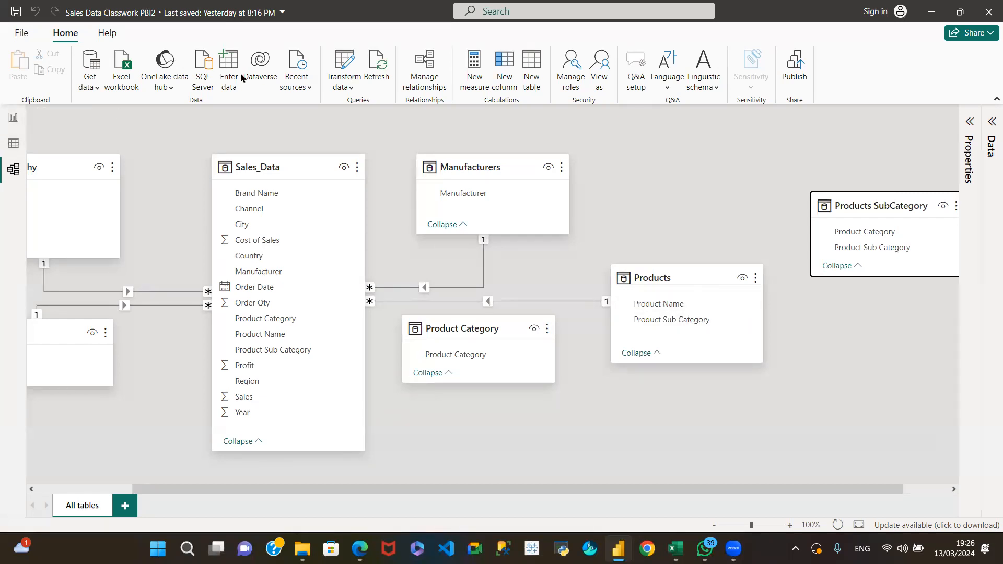
- Open the query editor and compare the Product Category and Products queries with the product columns of Sales_Data
{"action": "left_click", "coordinate": [347, 87]}
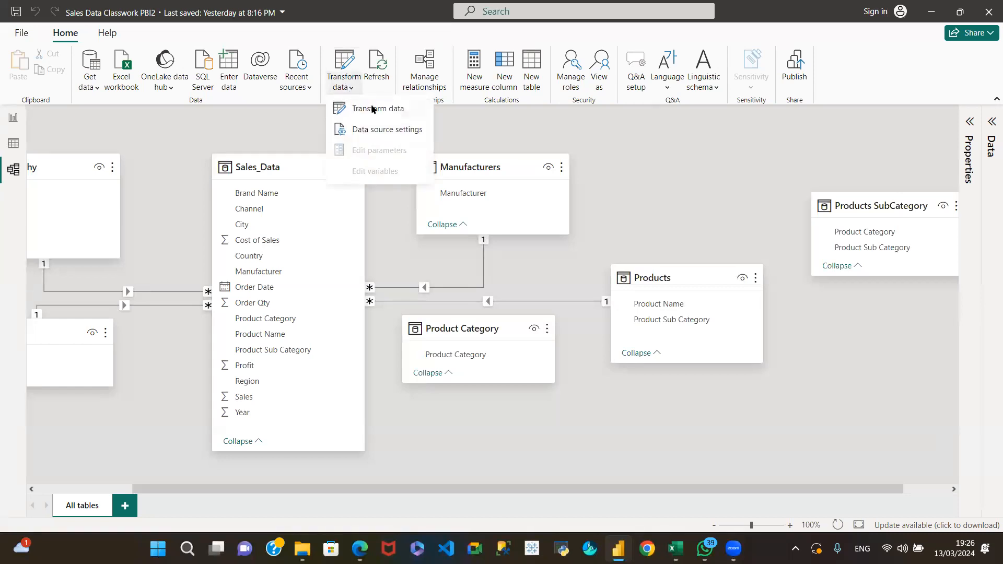
{"action": "left_click", "coordinate": [351, 107]}
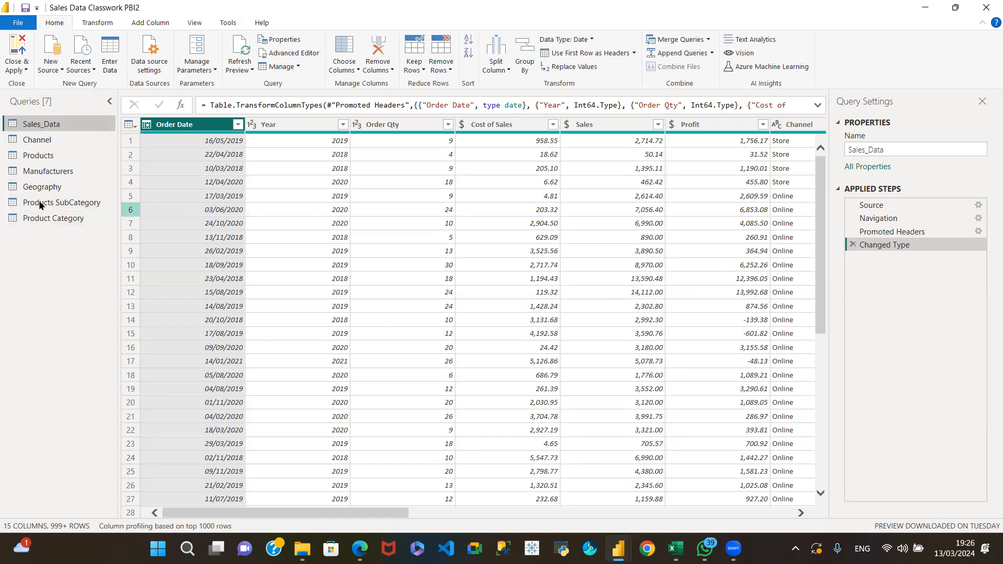
{"action": "left_click", "coordinate": [58, 223]}
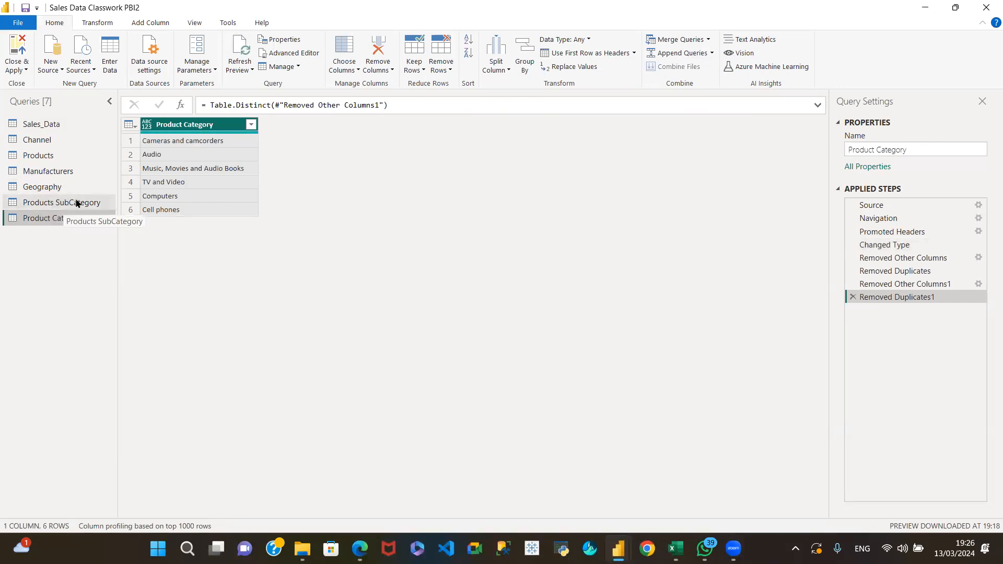
{"action": "left_click", "coordinate": [61, 156]}
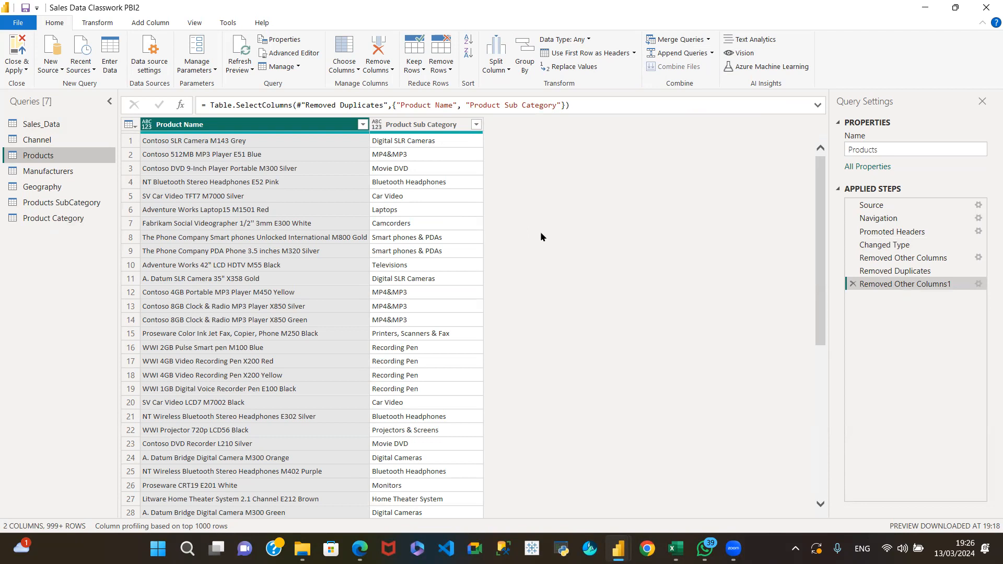
{"action": "left_click", "coordinate": [46, 125]}
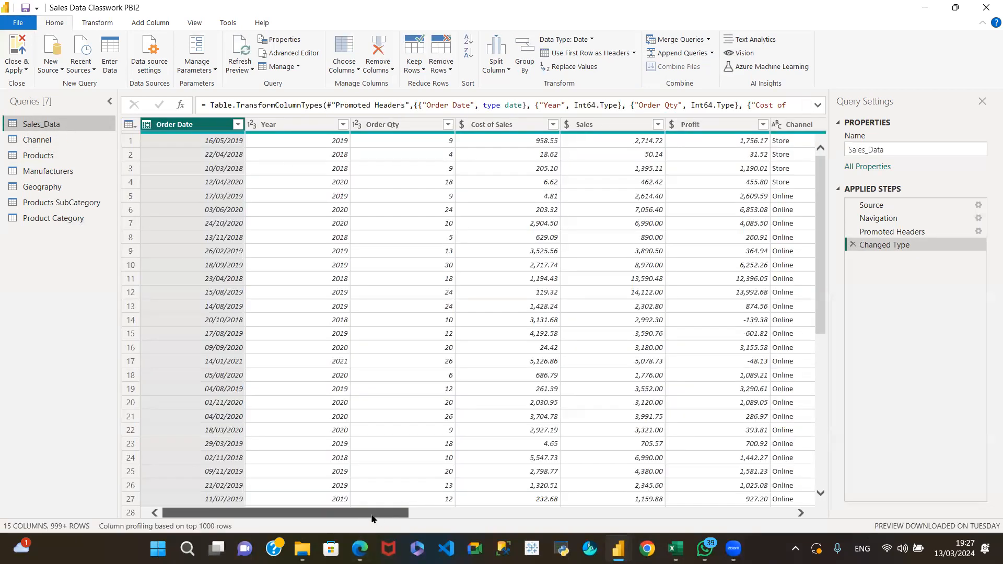
{"action": "left_click_drag", "start_coordinate": [370, 513], "coordinate": [471, 513]}
{"action": "left_click_drag", "start_coordinate": [545, 544], "coordinate": [754, 559]}
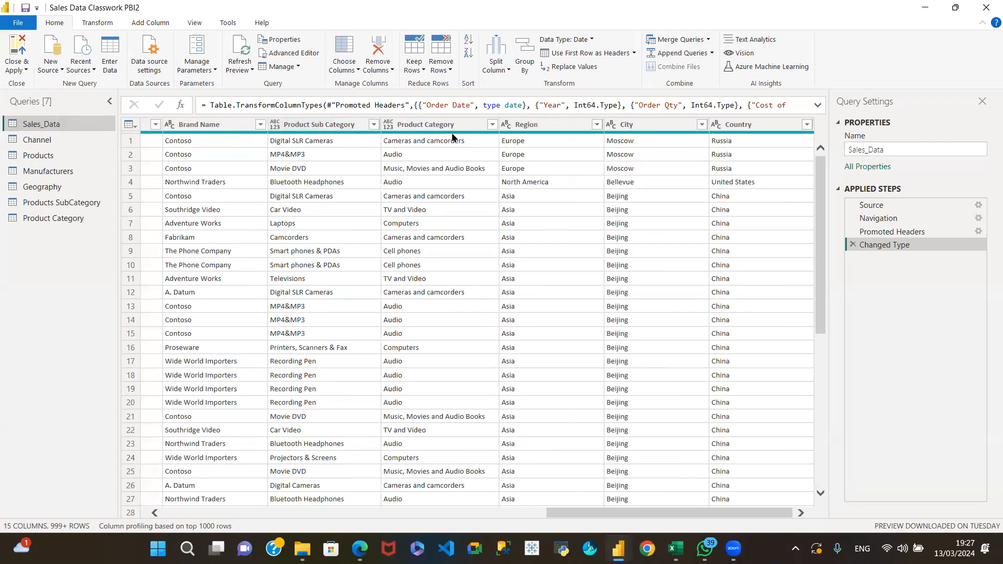
{"action": "mouse_move", "coordinate": [452, 137]}
{"action": "mouse_move", "coordinate": [676, 548]}
- Review the Product Category, Products SubCategory and Products queries, and close the query editor with the changes applied
{"action": "left_click", "coordinate": [56, 221]}
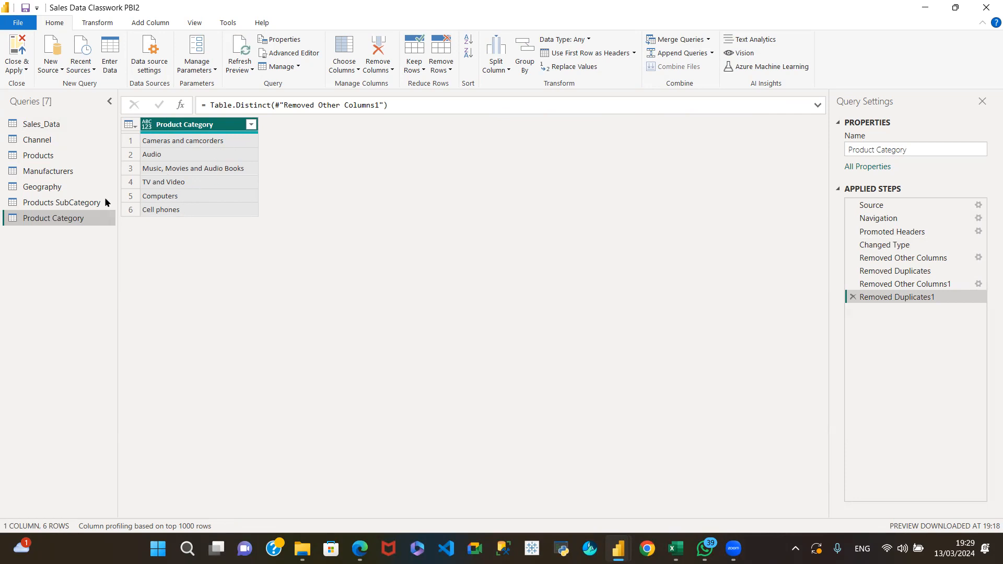
{"action": "left_click", "coordinate": [73, 203]}
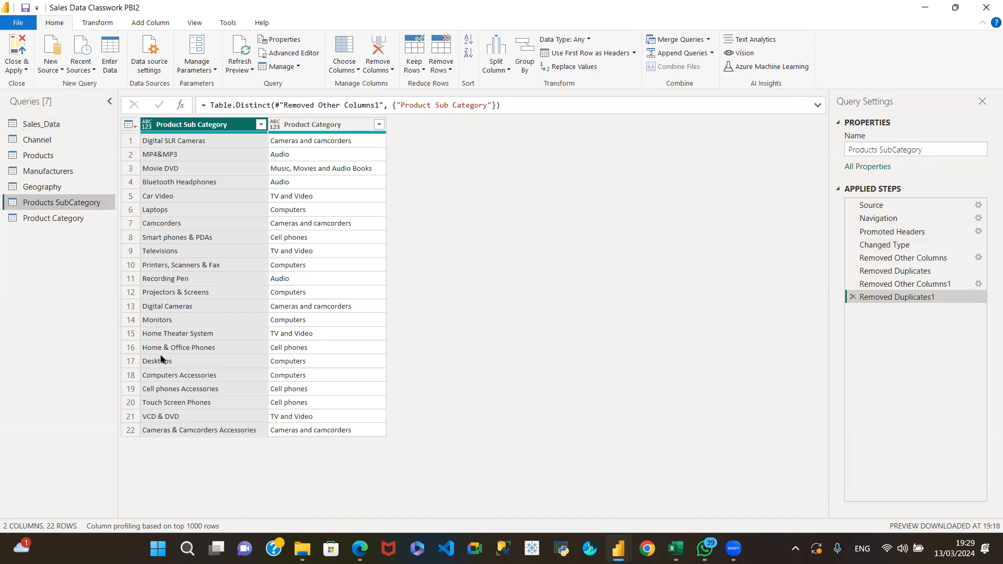
{"action": "left_click", "coordinate": [59, 152]}
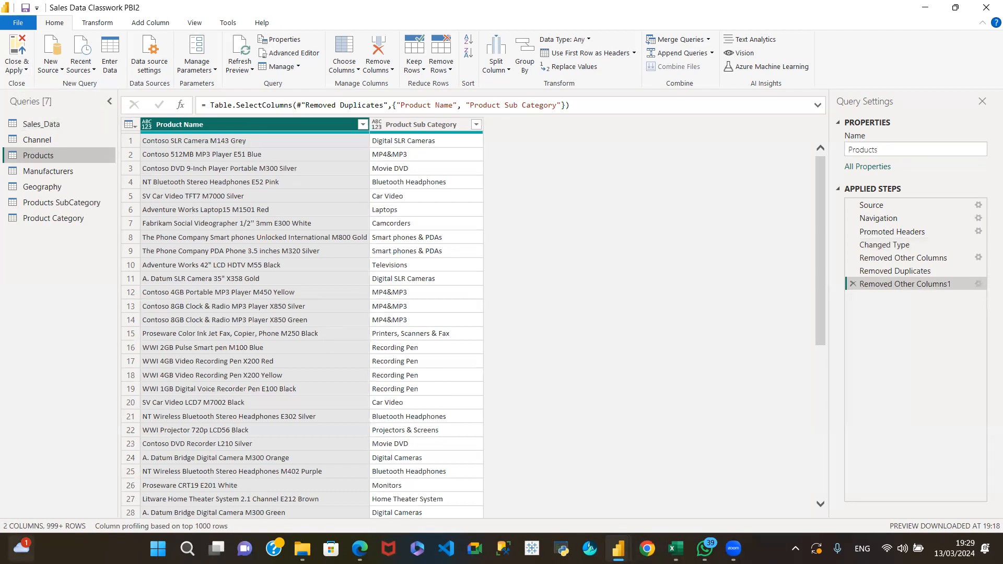
{"action": "mouse_move", "coordinate": [21, 548]}
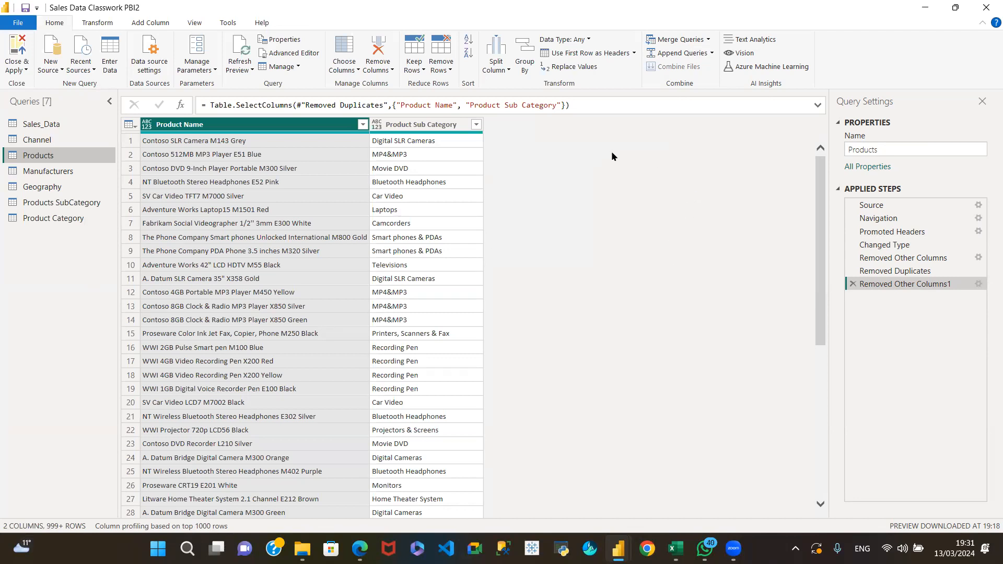
{"action": "left_click", "coordinate": [19, 72]}
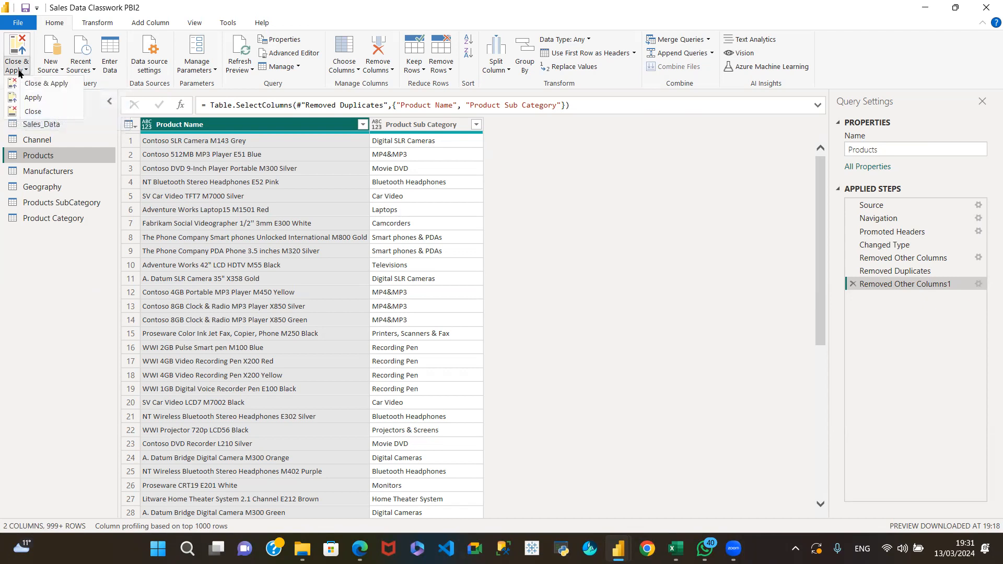
{"action": "left_click", "coordinate": [46, 84]}
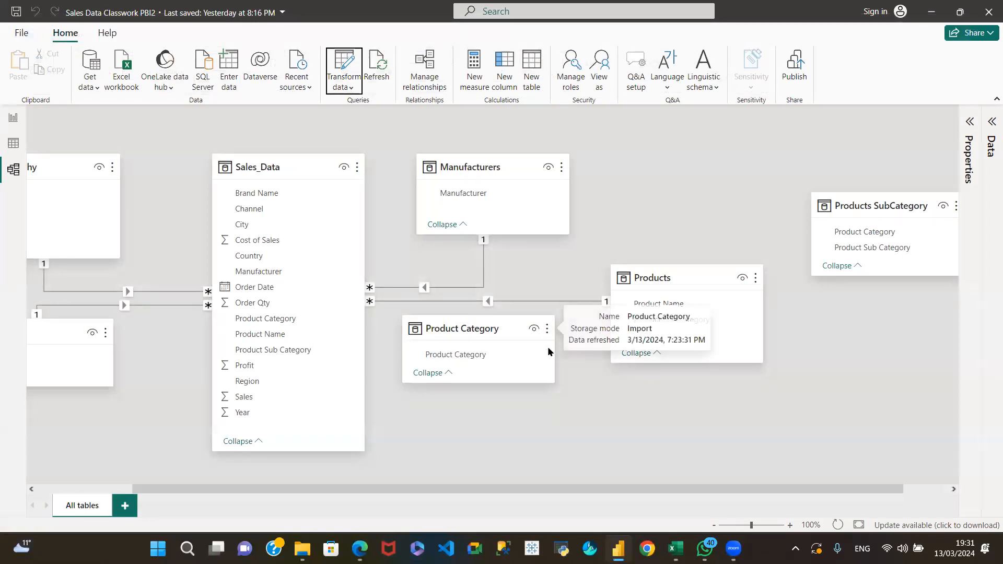
- Place Products below Manufacturers, Product Category beside Manufacturers, and Products SubCategory beside Products beneath Product Category
{"action": "left_click_drag", "start_coordinate": [476, 328], "coordinate": [807, 342]}
{"action": "left_click_drag", "start_coordinate": [704, 278], "coordinate": [489, 353]}
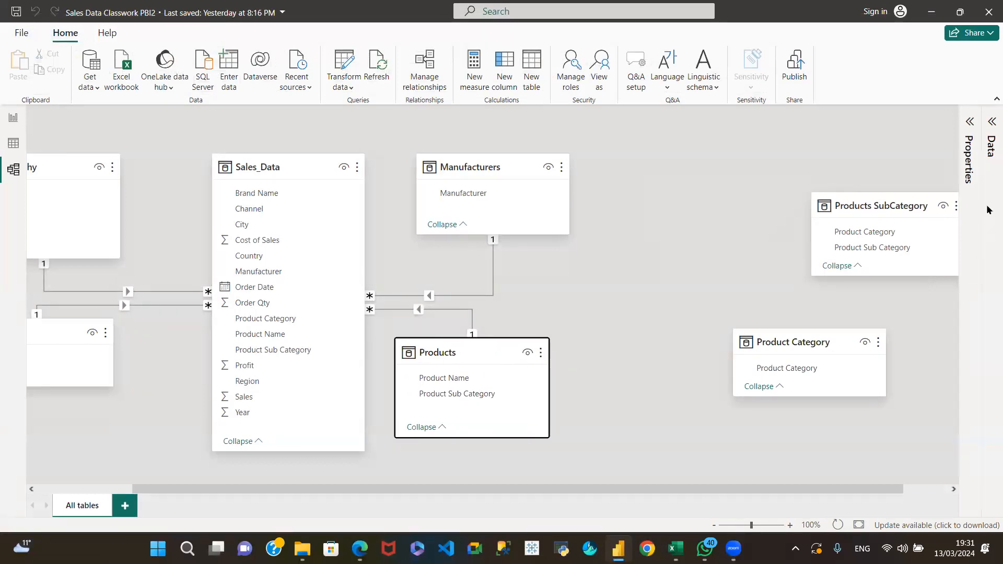
{"action": "left_click_drag", "start_coordinate": [891, 209], "coordinate": [735, 304]}
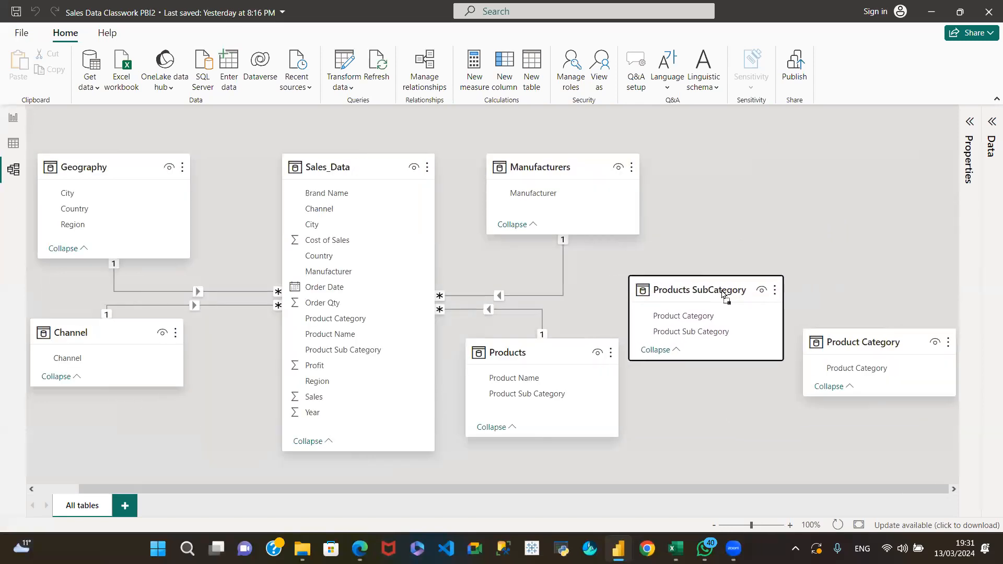
{"action": "left_click_drag", "start_coordinate": [891, 341], "coordinate": [788, 173]}
{"action": "left_click_drag", "start_coordinate": [736, 293], "coordinate": [815, 326]}
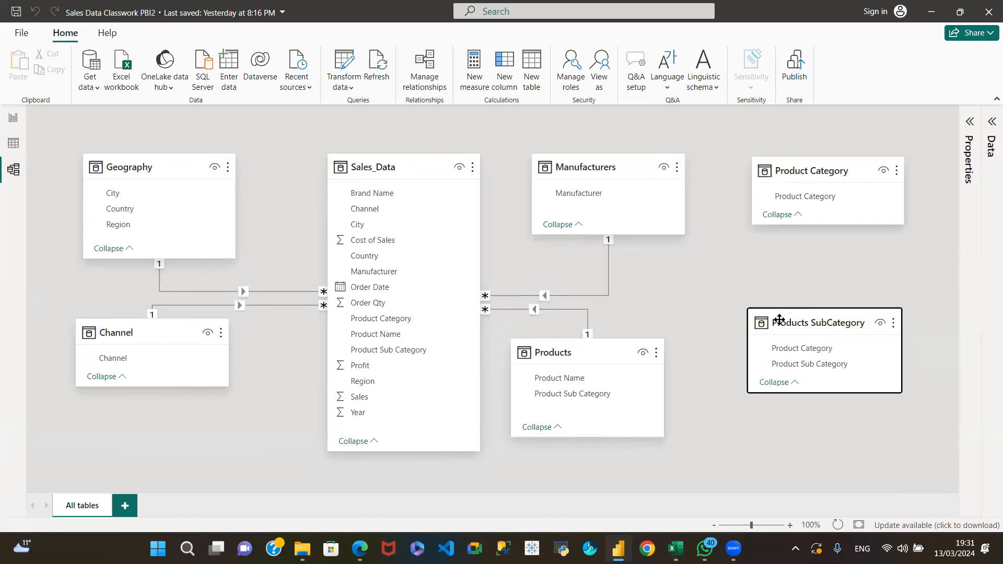
{"action": "left_click_drag", "start_coordinate": [559, 354], "coordinate": [600, 355]}
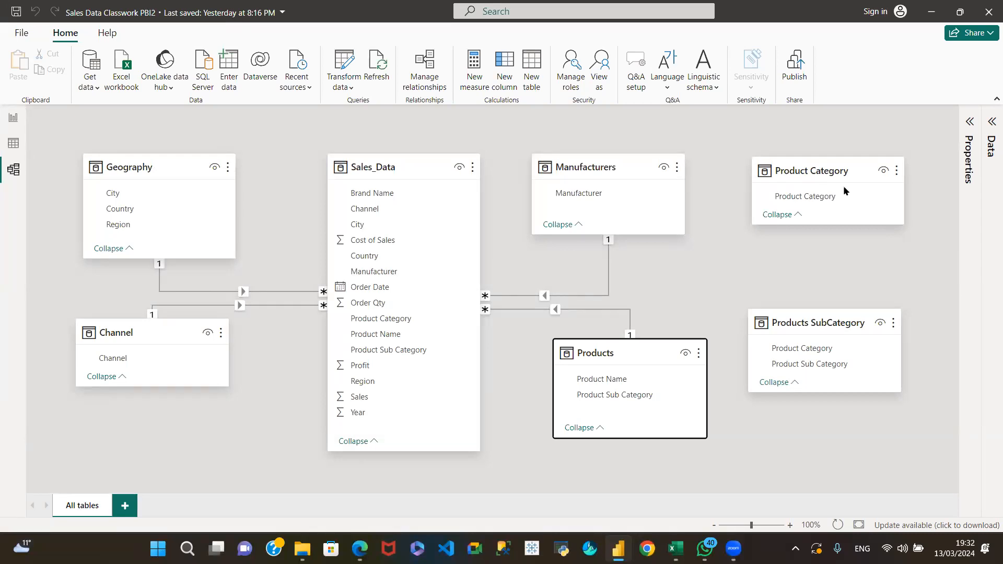
- Switch to the Suftnet Sales Data workbook in Excel, examine its Data sheet, and return to the Power BI model
{"action": "left_click", "coordinate": [557, 293]}
{"action": "mouse_move", "coordinate": [675, 549]}
{"action": "left_click", "coordinate": [679, 495]}
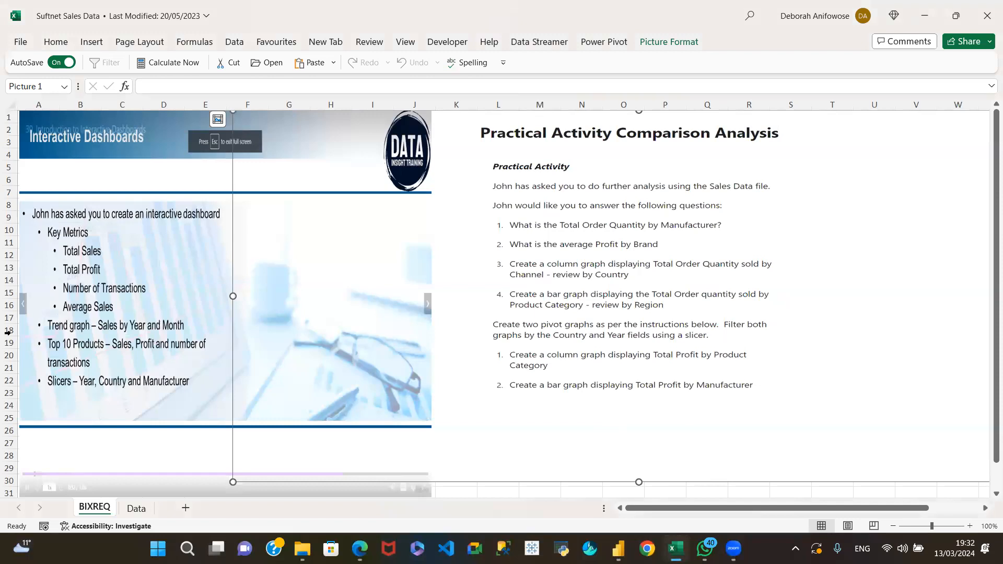
{"action": "left_click", "coordinate": [137, 509]}
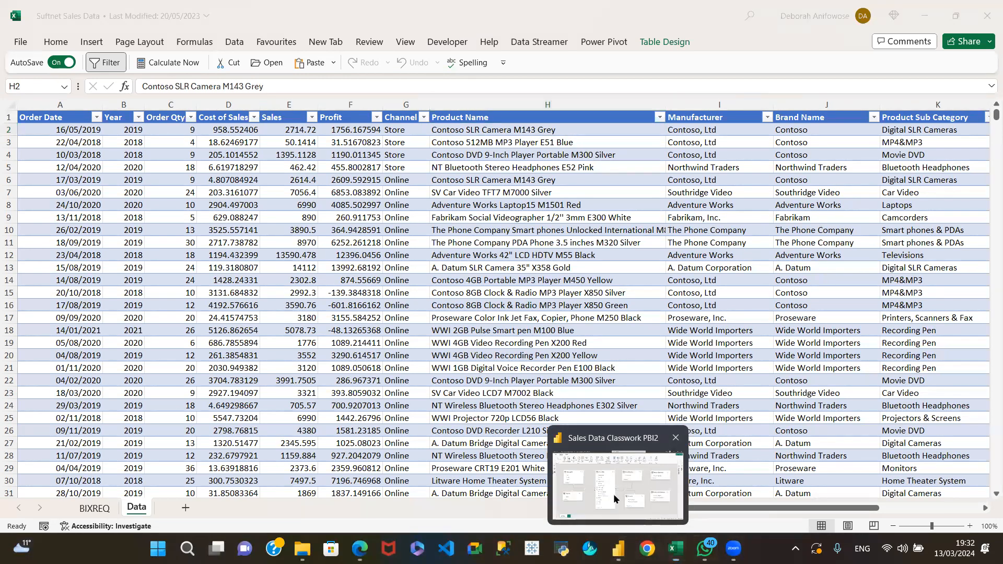
{"action": "left_click", "coordinate": [620, 450]}
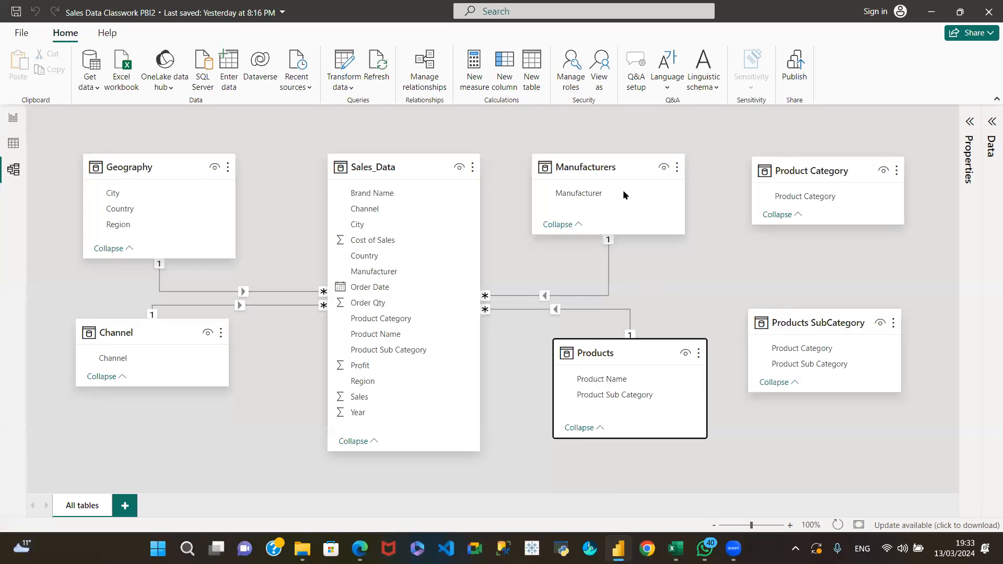